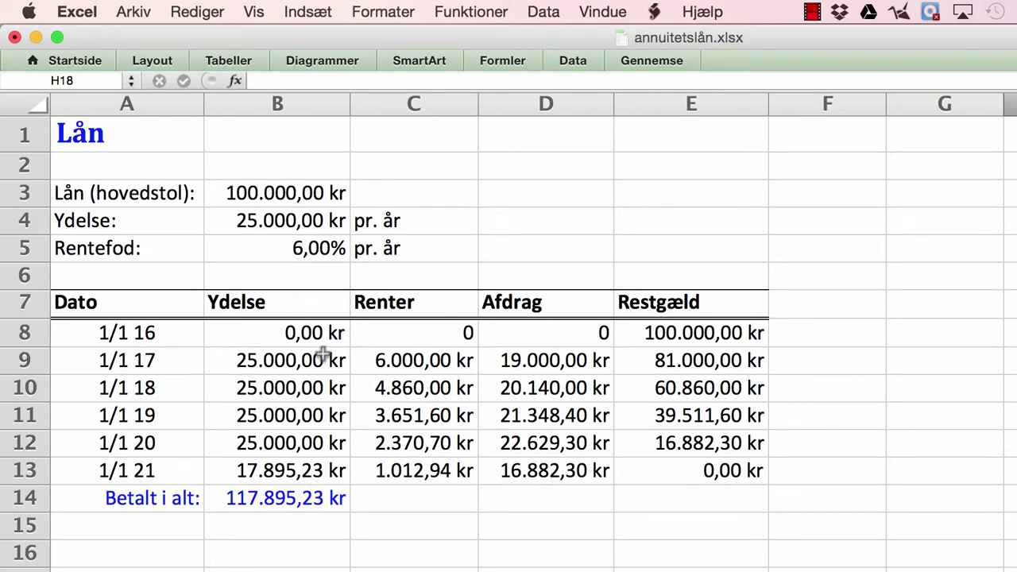
- Change the interest rate in B5 to 5% in the formula bar
click(318, 248)
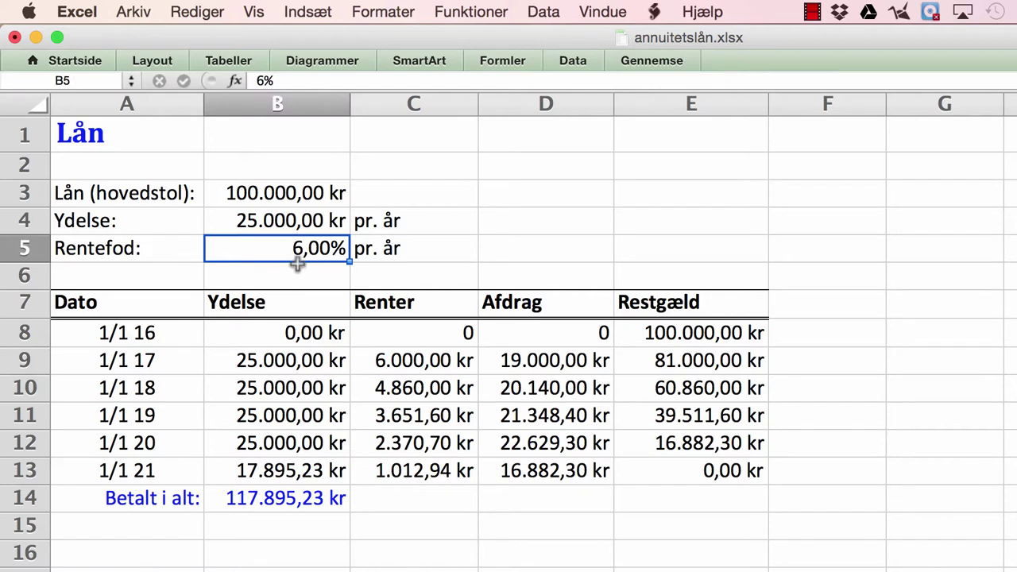
click(266, 80)
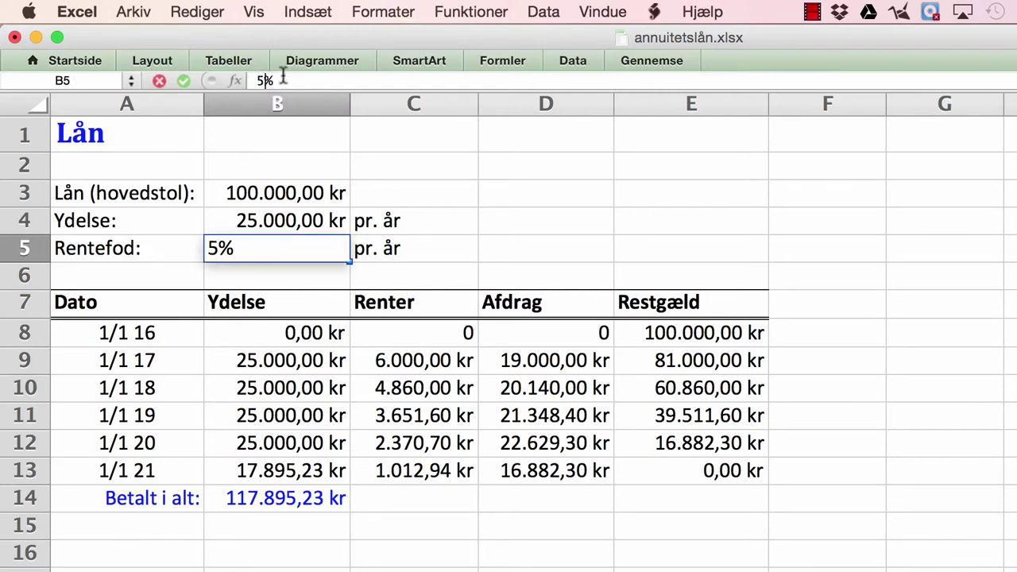
key(Return)
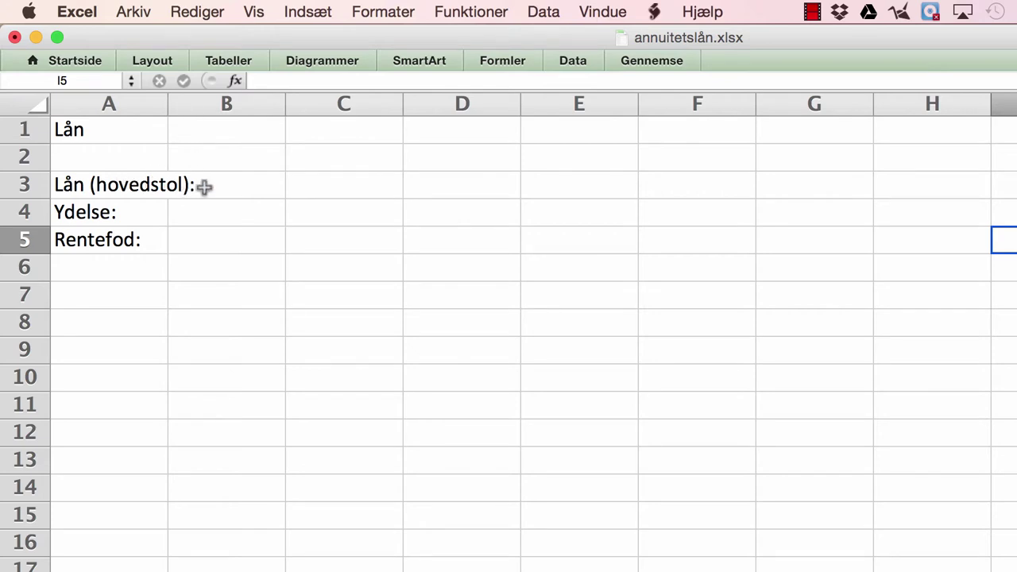
- Widen column A and enter 100000, 25000 and 0,06 into B3, B4 and B5
drag(166, 103, 198, 104)
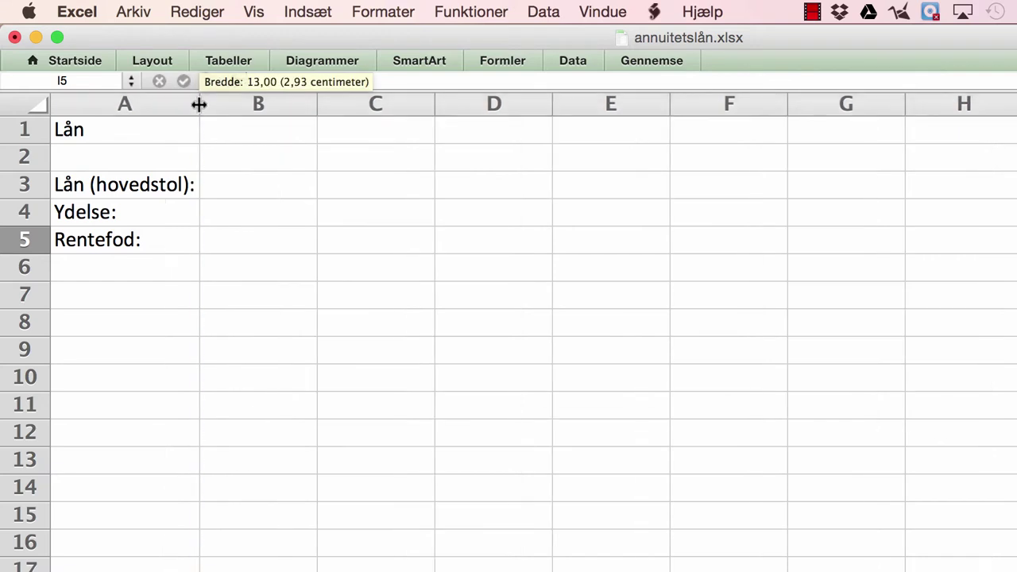
click(255, 185)
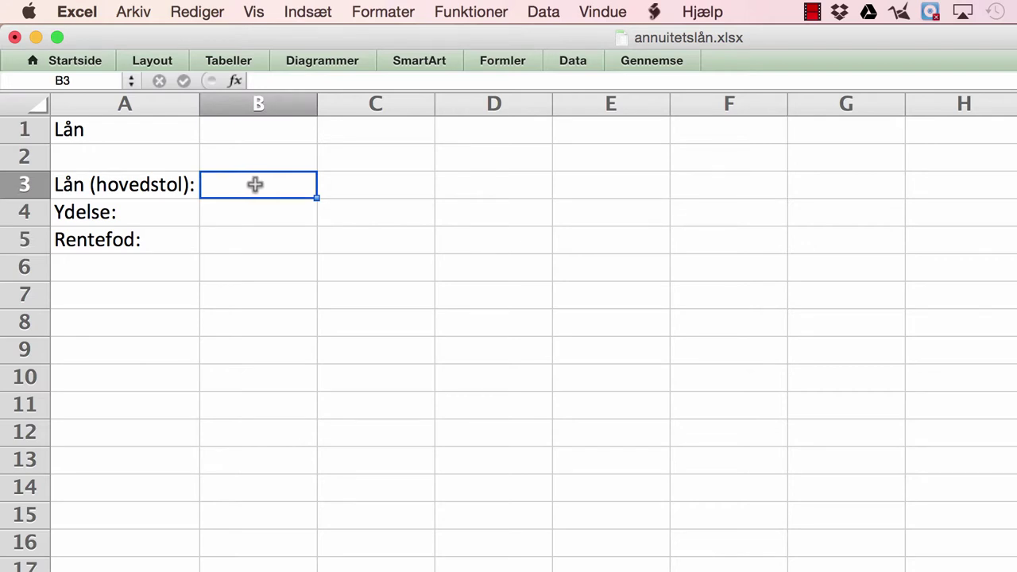
text(10000)
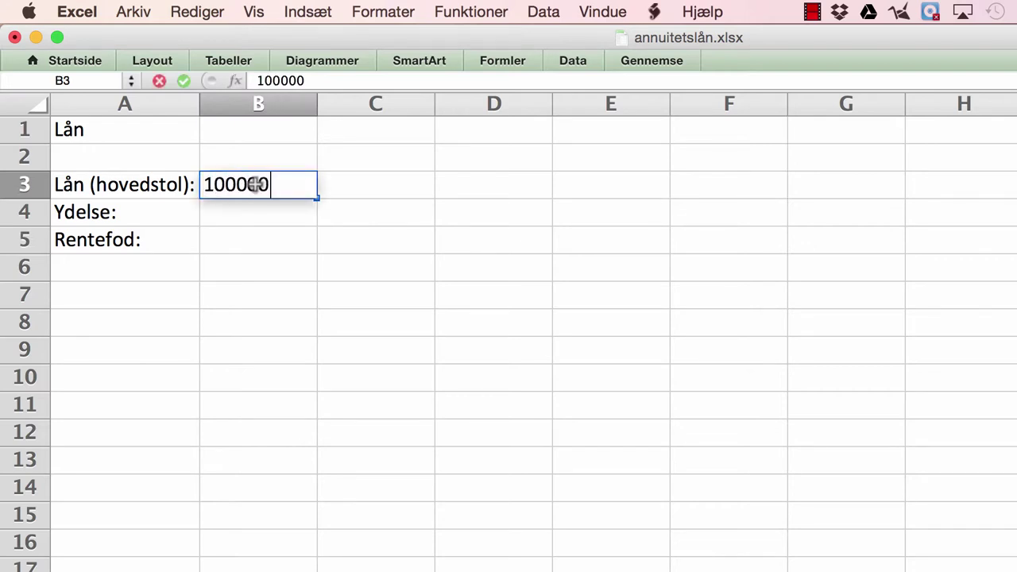
text(0)
key(Return)
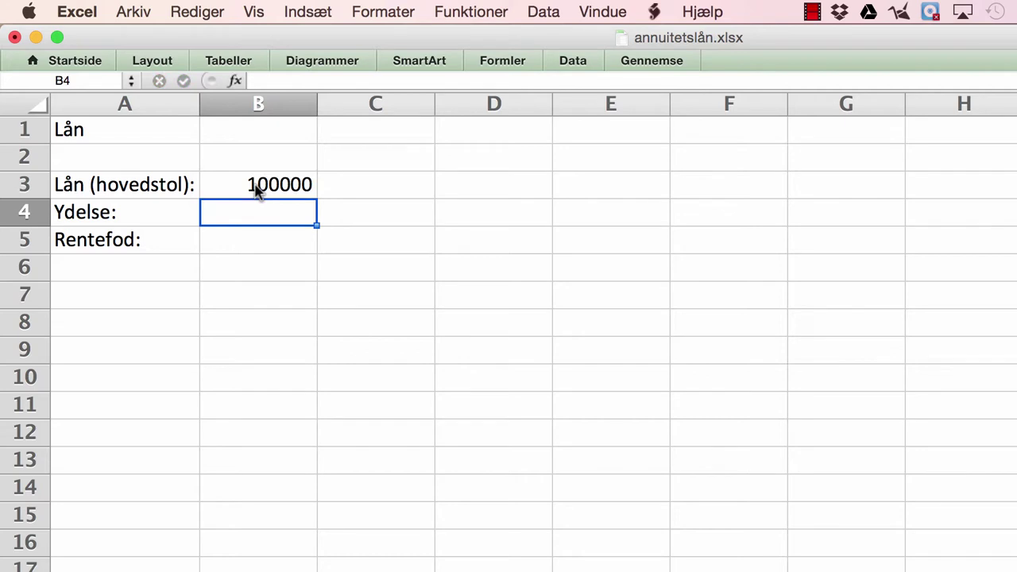
text(25000)
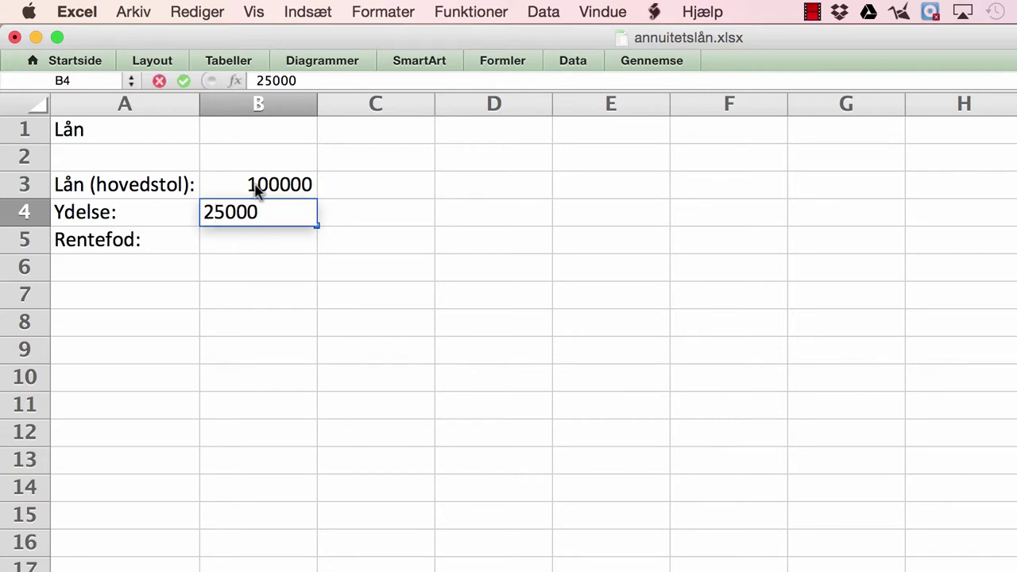
key(Return)
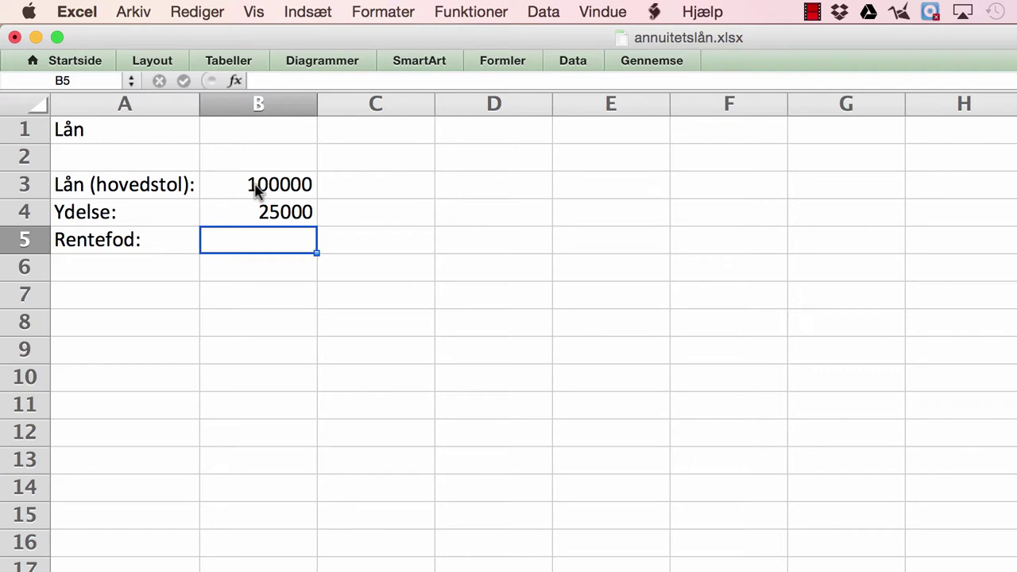
text(0)
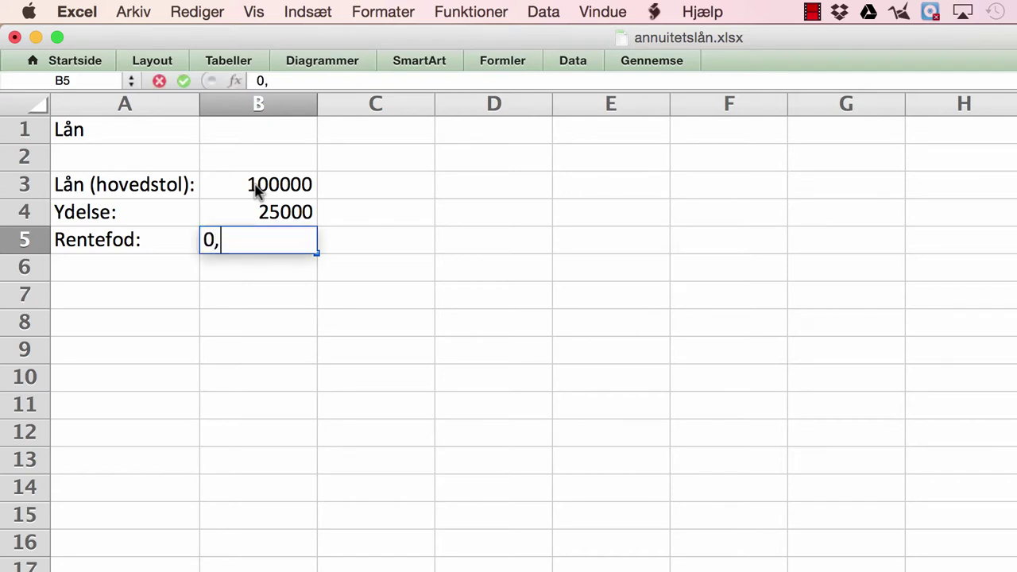
text(,06)
key(Return)
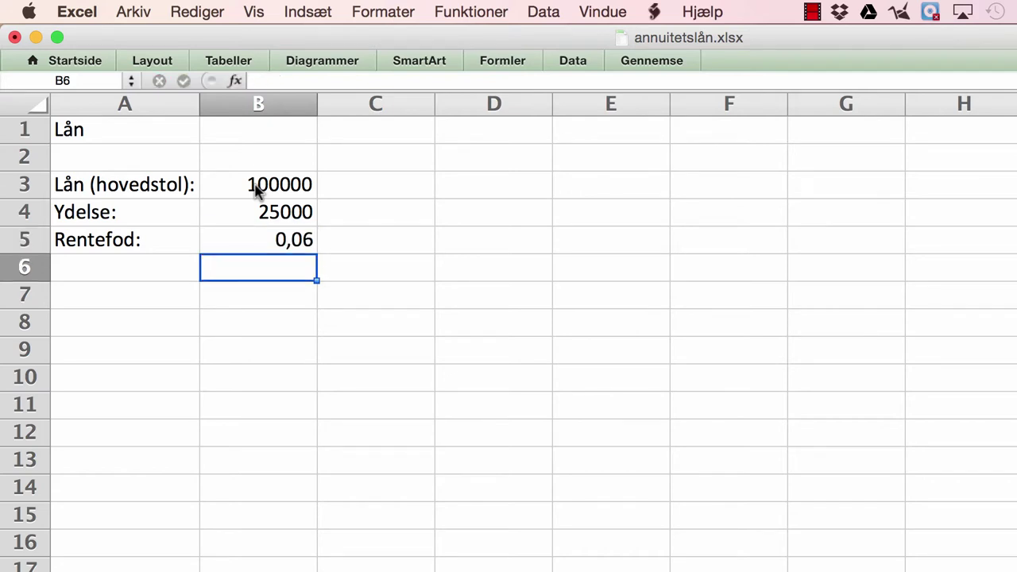
click(230, 241)
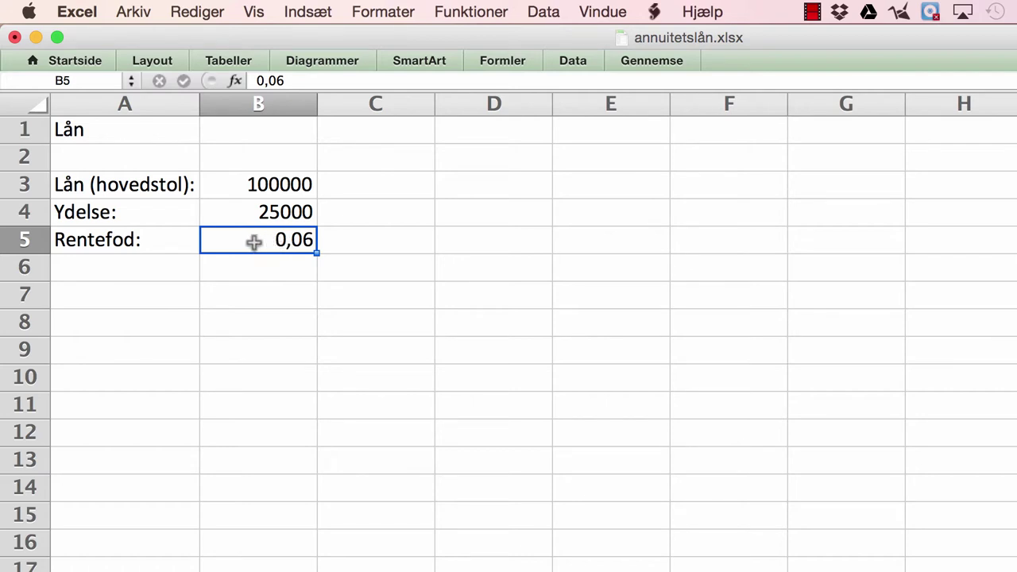
- Show the Standard toolbar from Vis > Værktøjslinjer
click(254, 11)
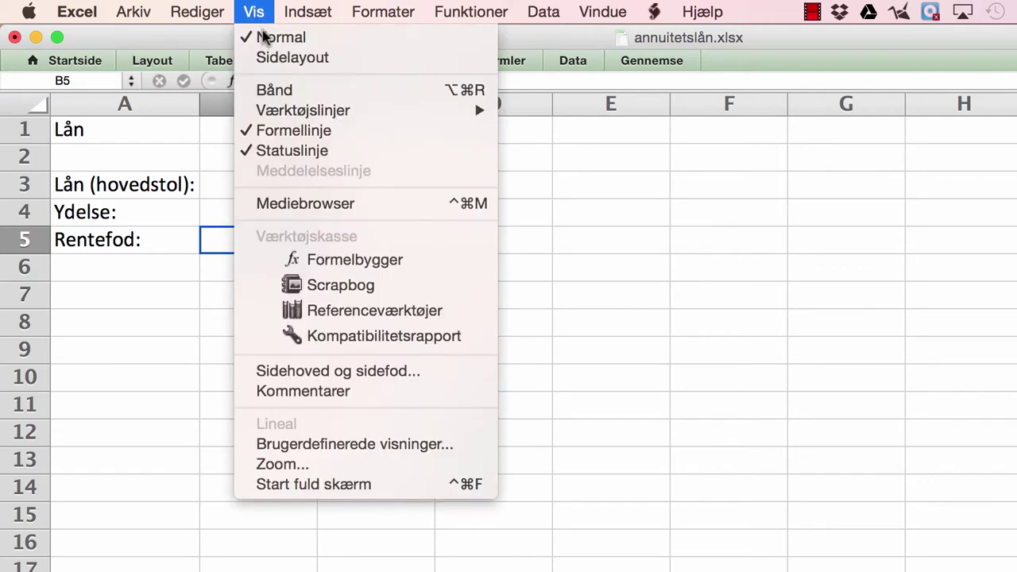
mouse_move(313, 110)
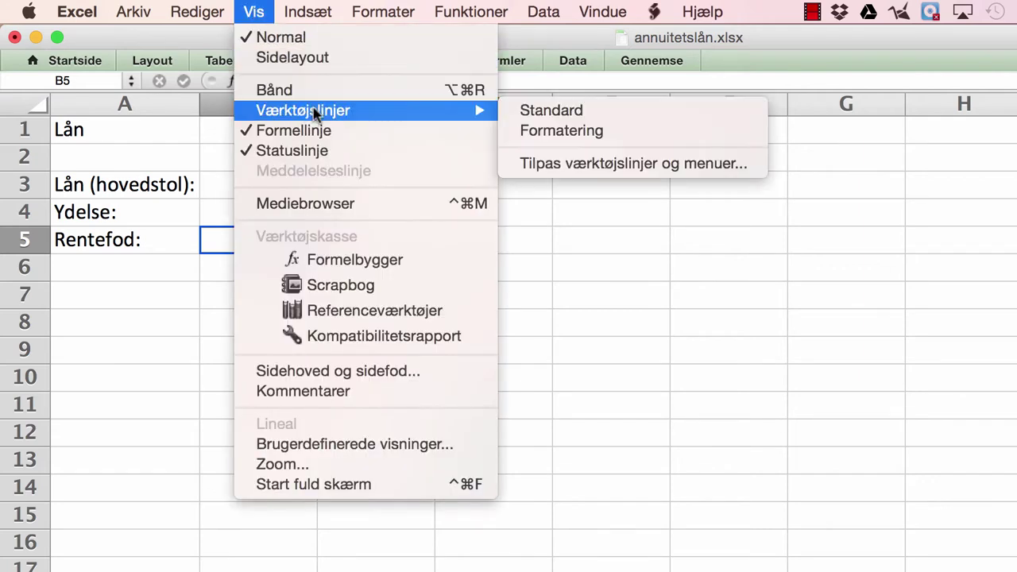
click(561, 116)
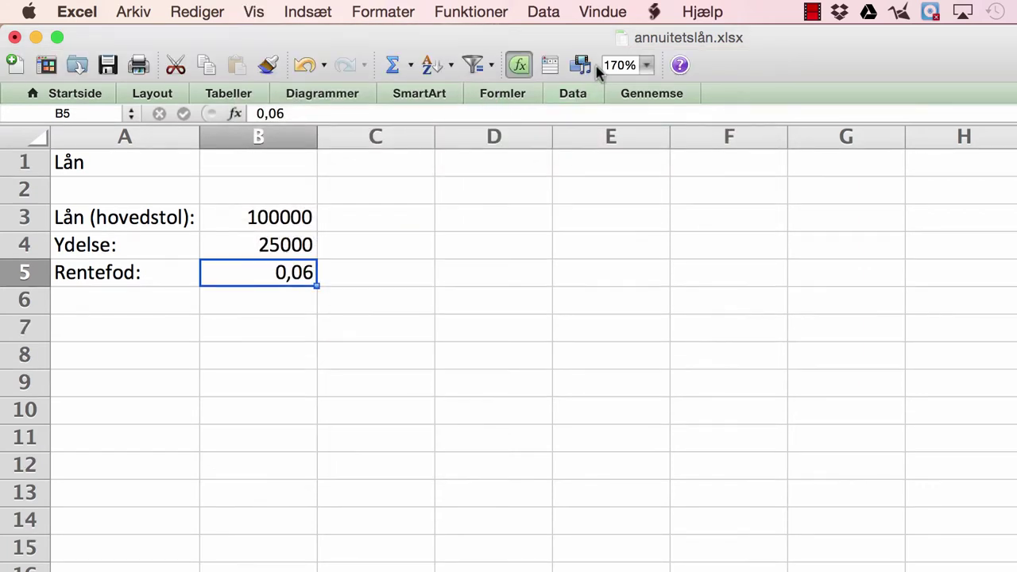
- Format the interest rate in B5 as Procent so it shows 6,00%
click(387, 14)
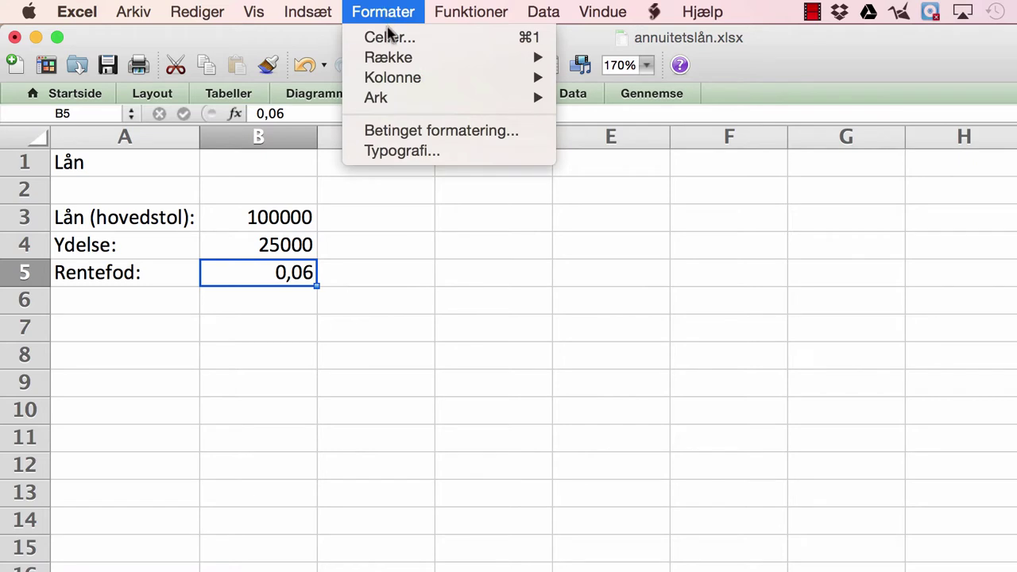
click(393, 39)
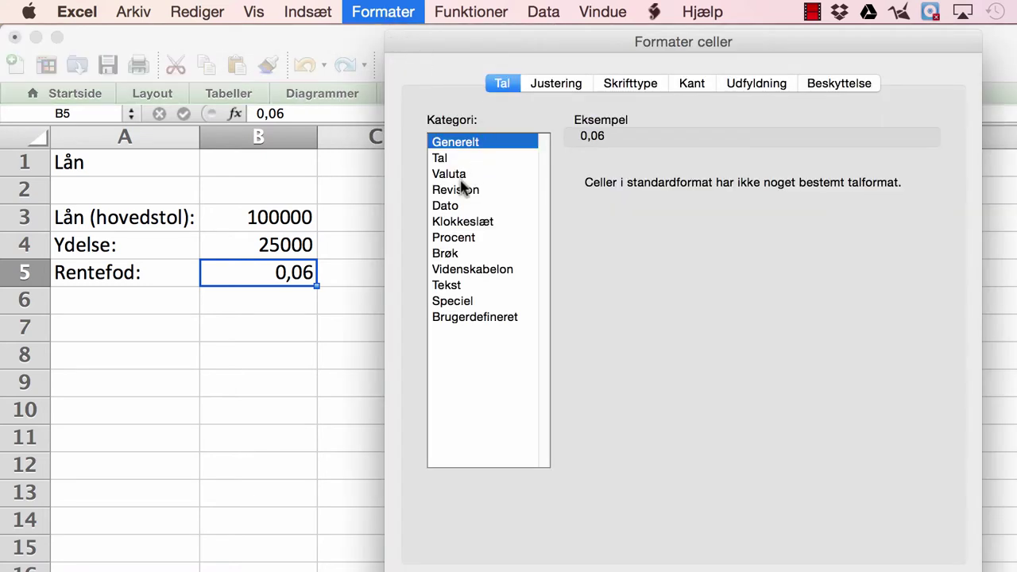
click(457, 238)
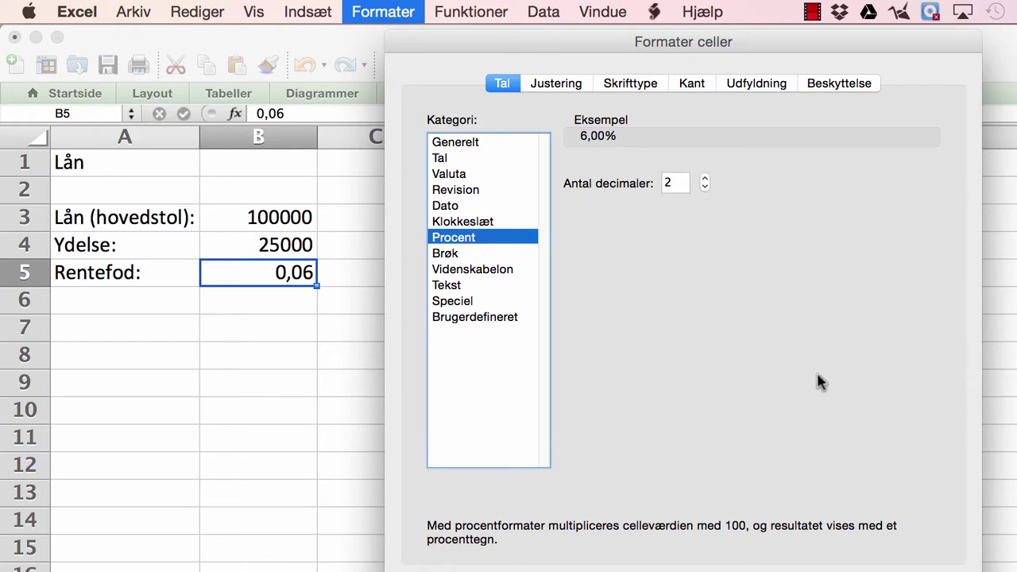
key(Return)
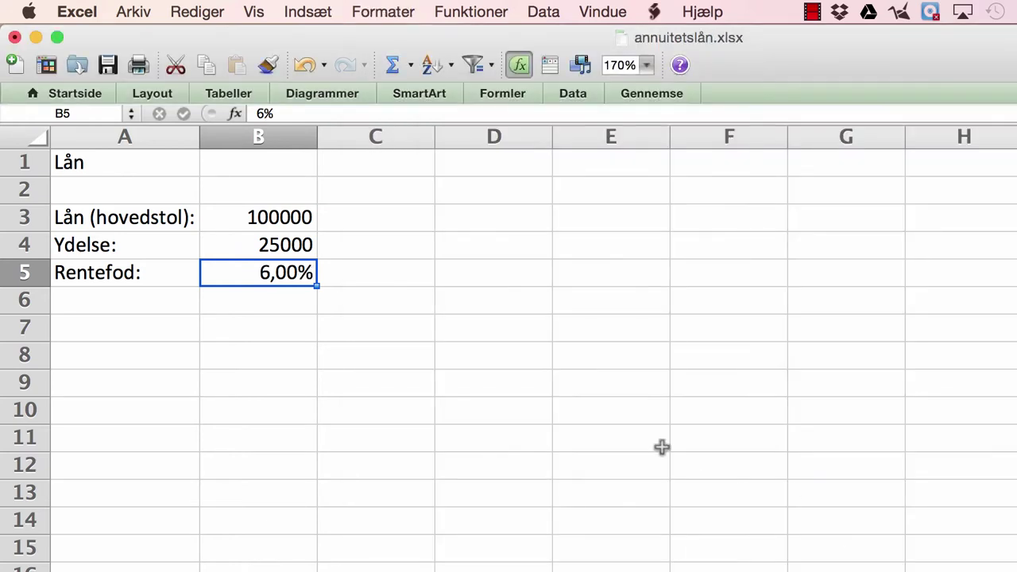
- Format the principal and payment cells B3:B4 as kr currency
mouse_move(278, 212)
mouse_down()
mouse_move(277, 238)
mouse_move(284, 232)
mouse_up()
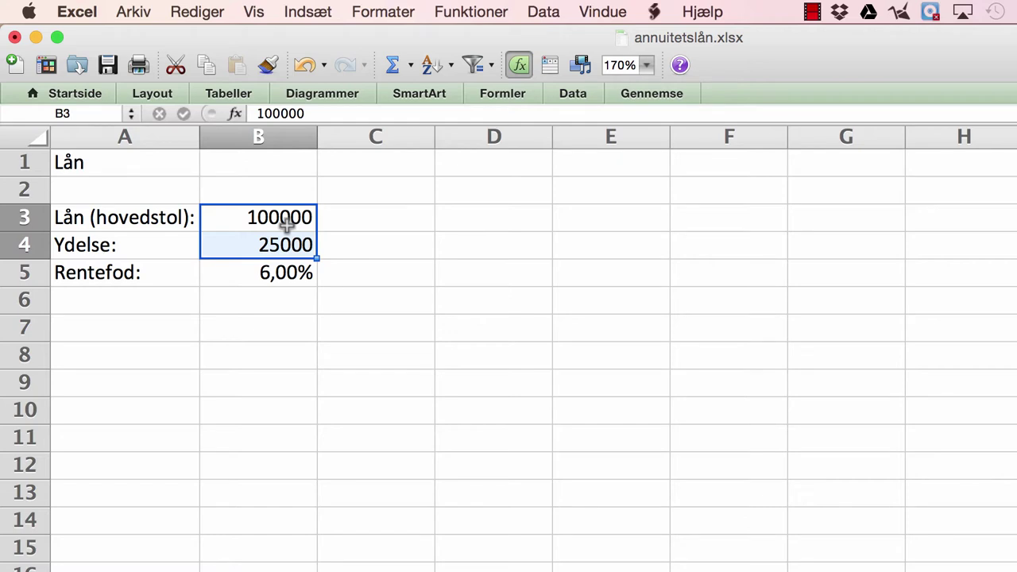
click(384, 12)
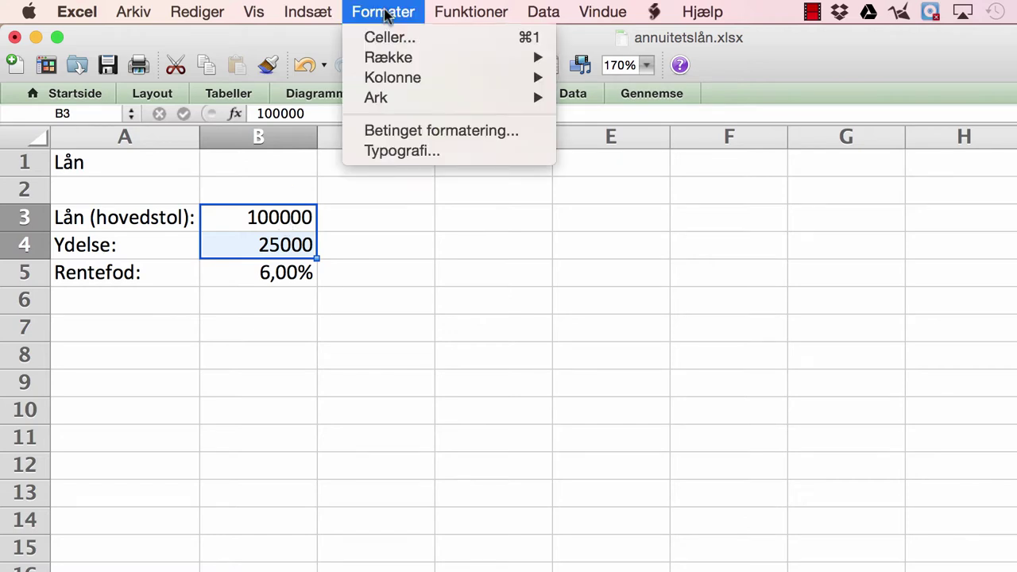
click(390, 38)
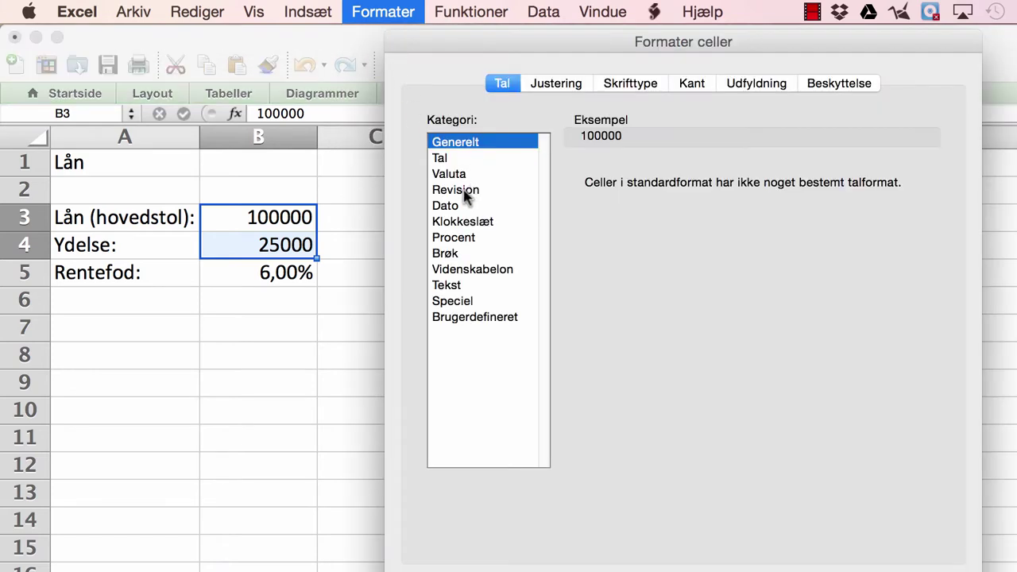
click(457, 176)
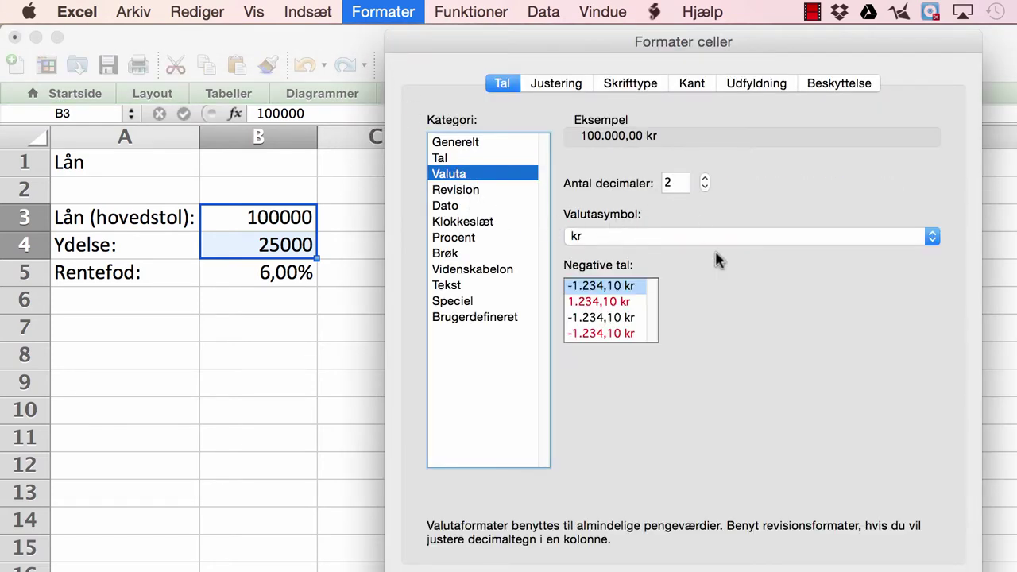
key(Return)
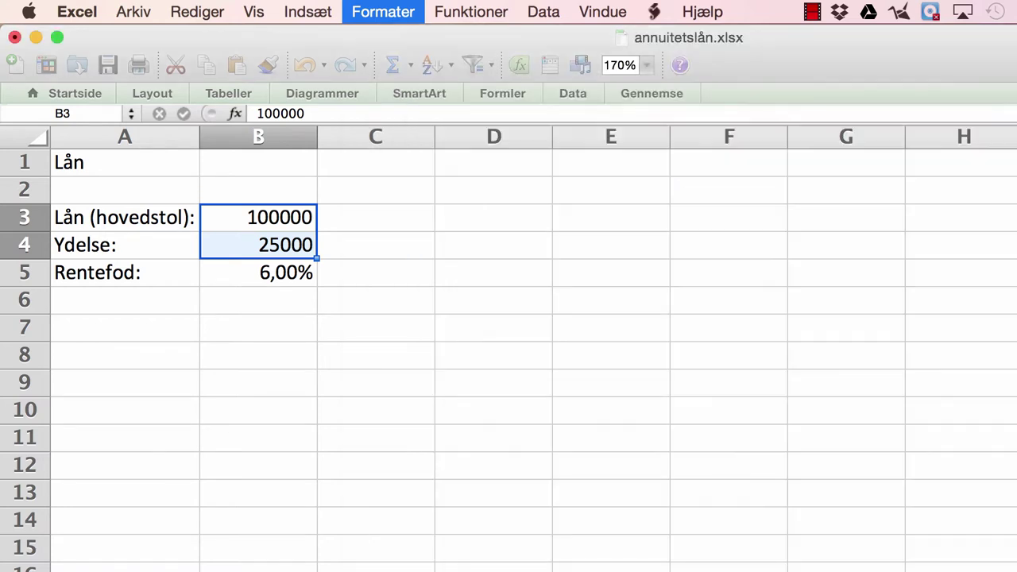
- Add the unit labels 'pr år' in C4 and 'pr. år' in C5
click(391, 242)
text(pr år)
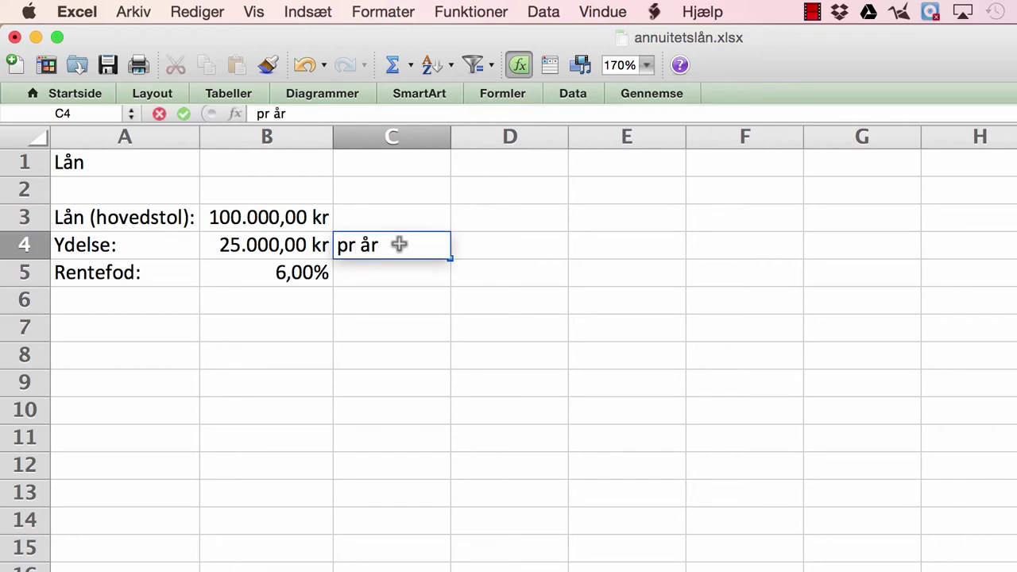
key(Return)
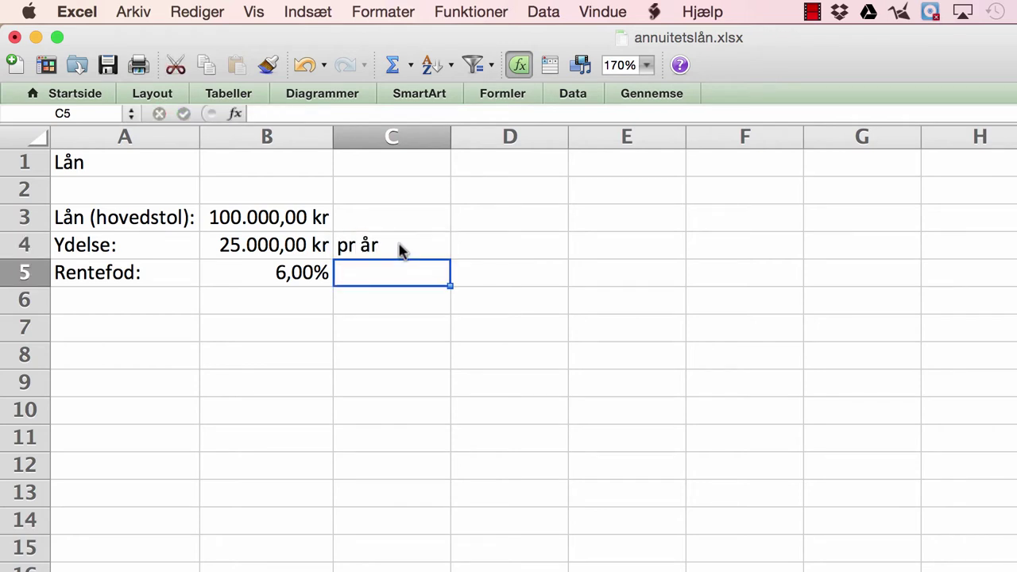
text(pr.)
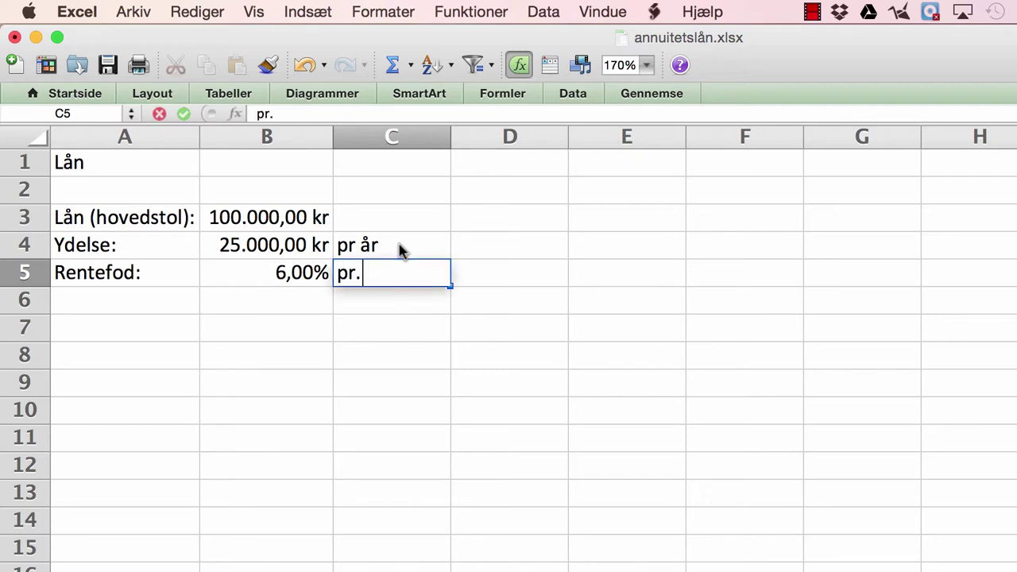
text( år)
key(Return)
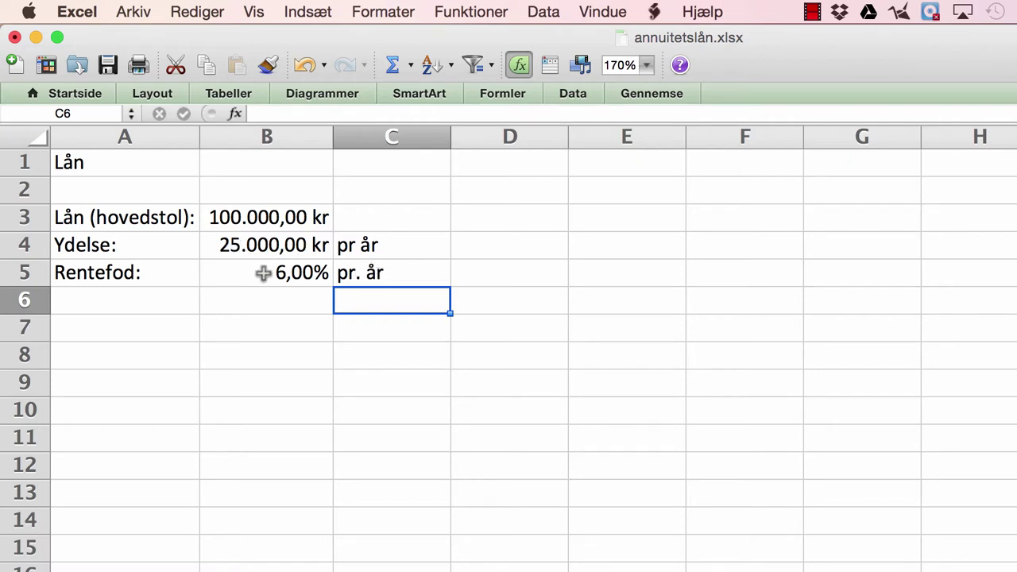
- Enter the headers Dato, Ydelse, Renter, Afdrag and Restgæld in A7:E7
click(82, 328)
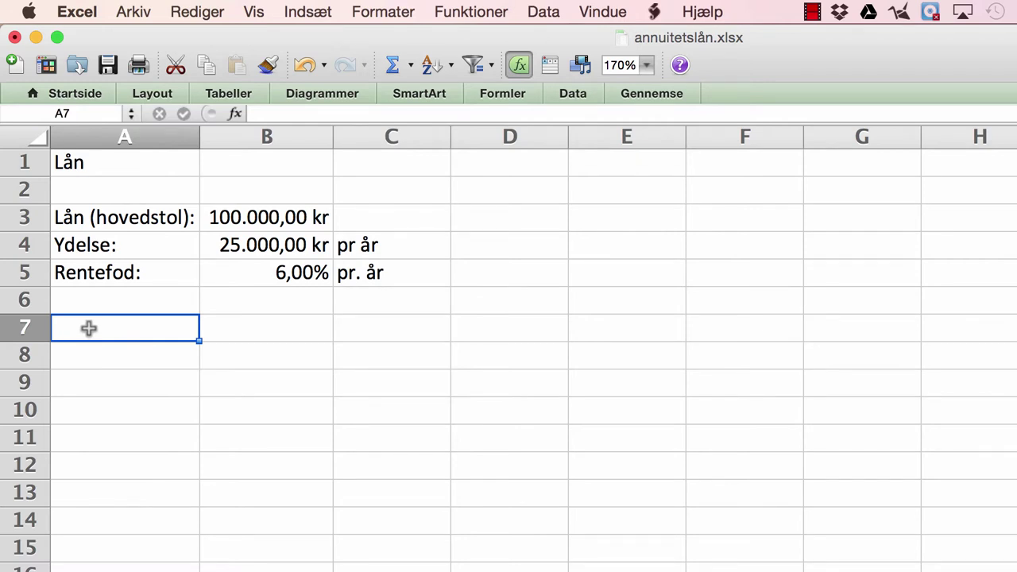
text(Dato)
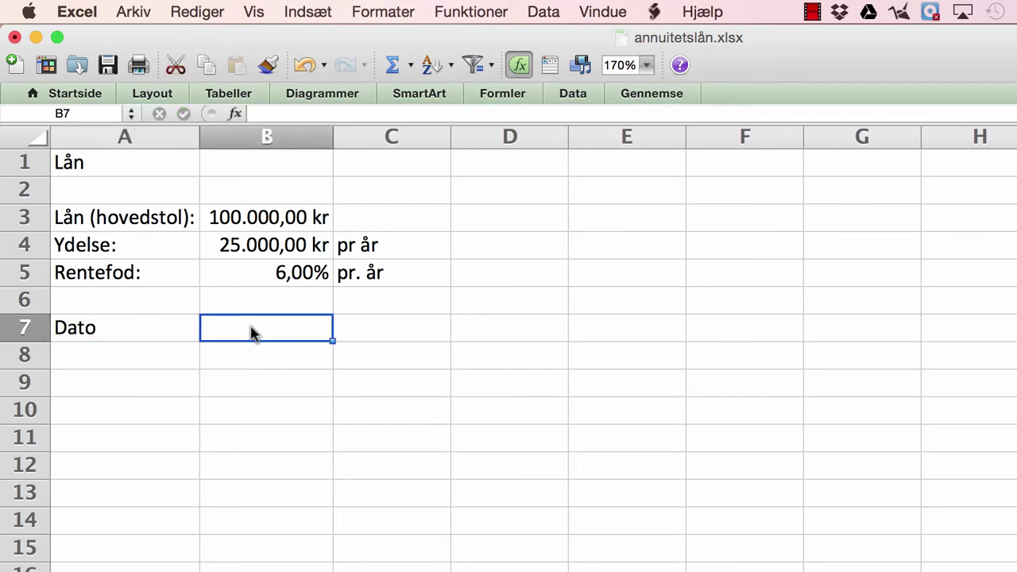
text(Ydelse)
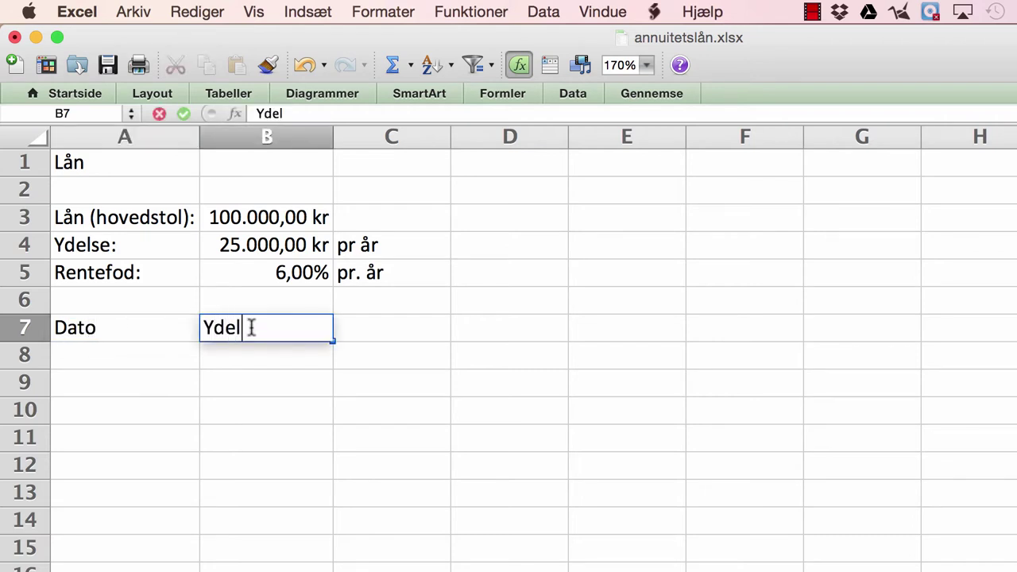
click(399, 335)
text(R)
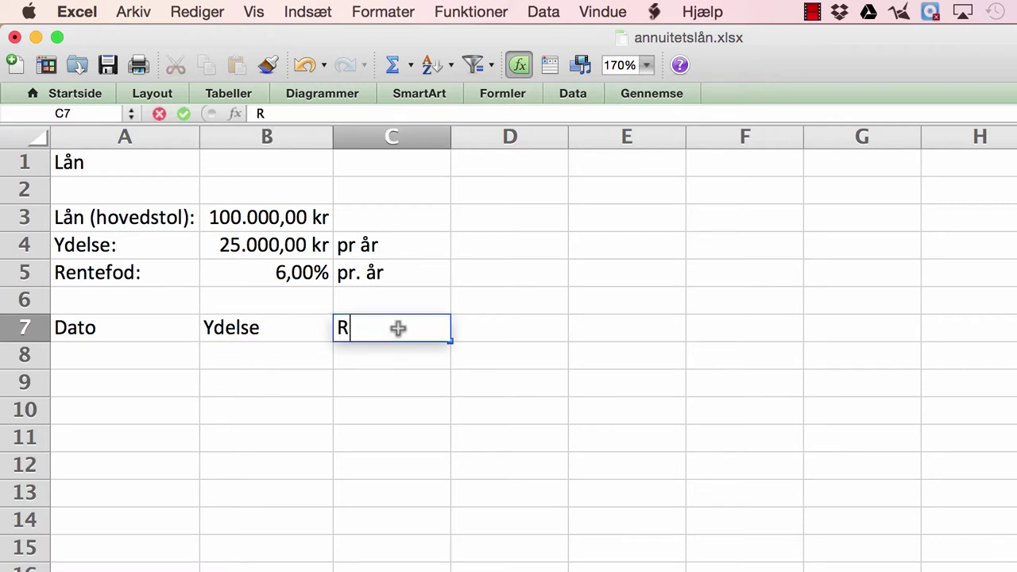
text(enter)
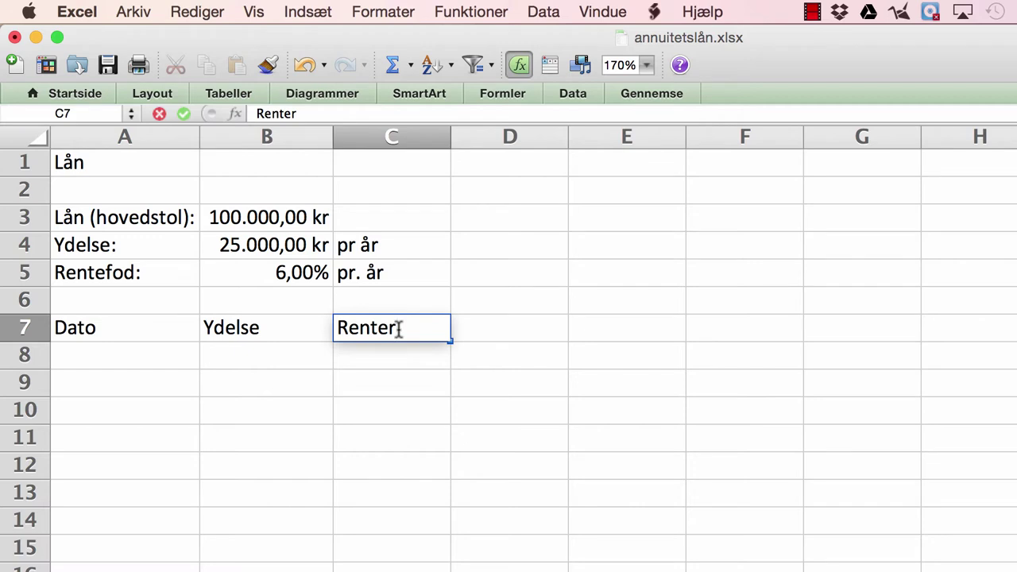
click(524, 332)
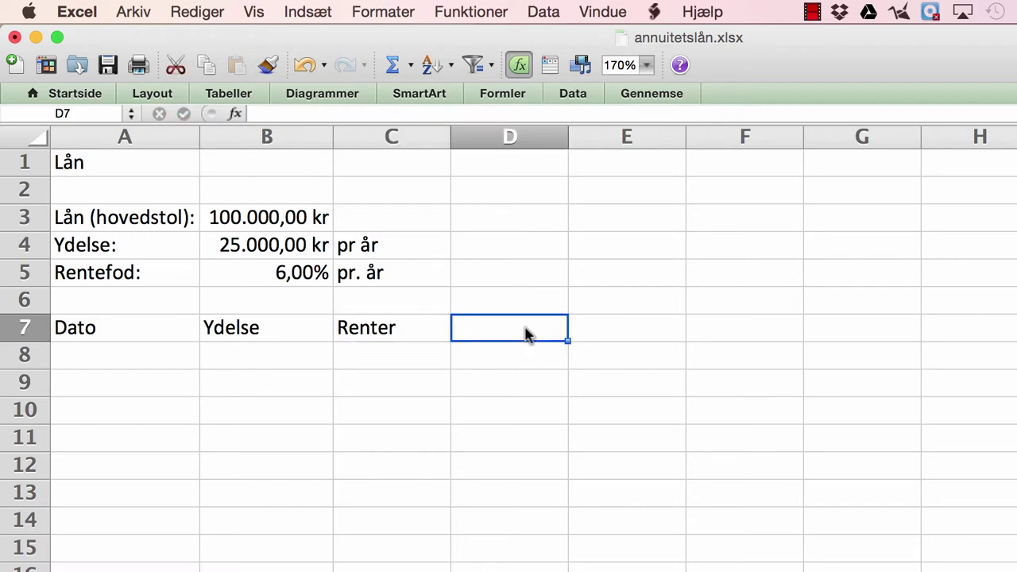
text(Afdr)
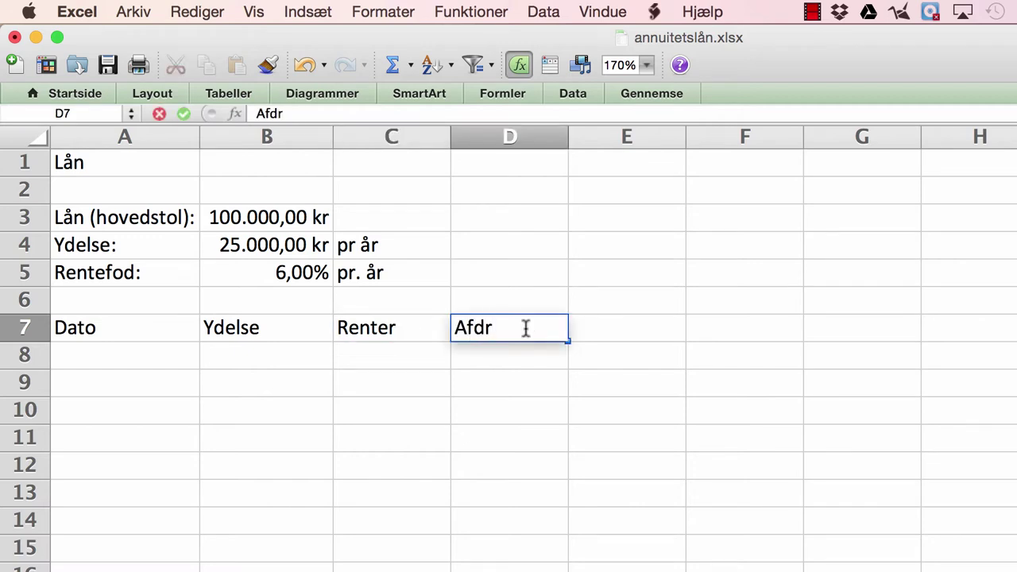
text(ag)
click(618, 331)
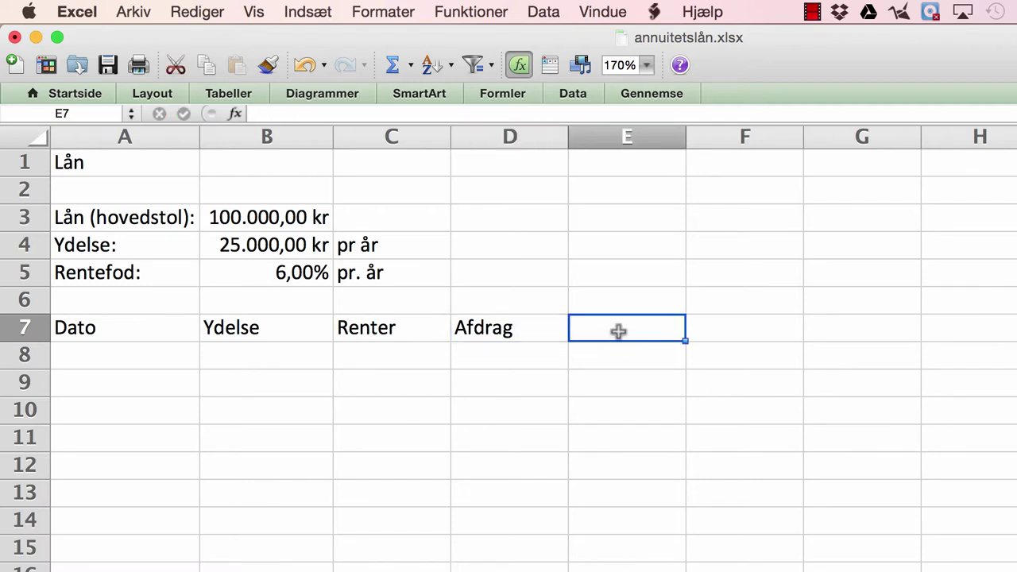
text(Restgæld)
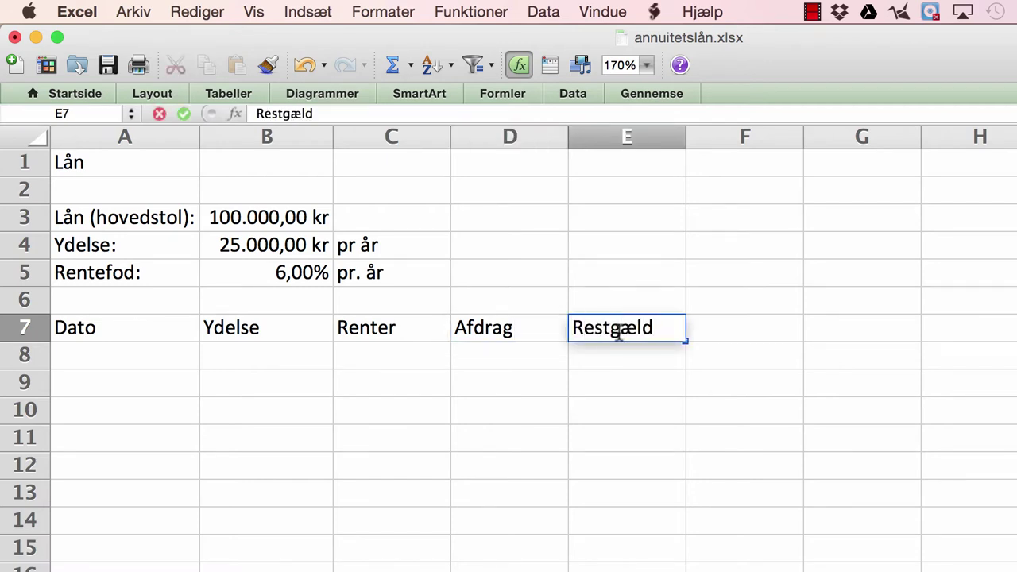
key(Return)
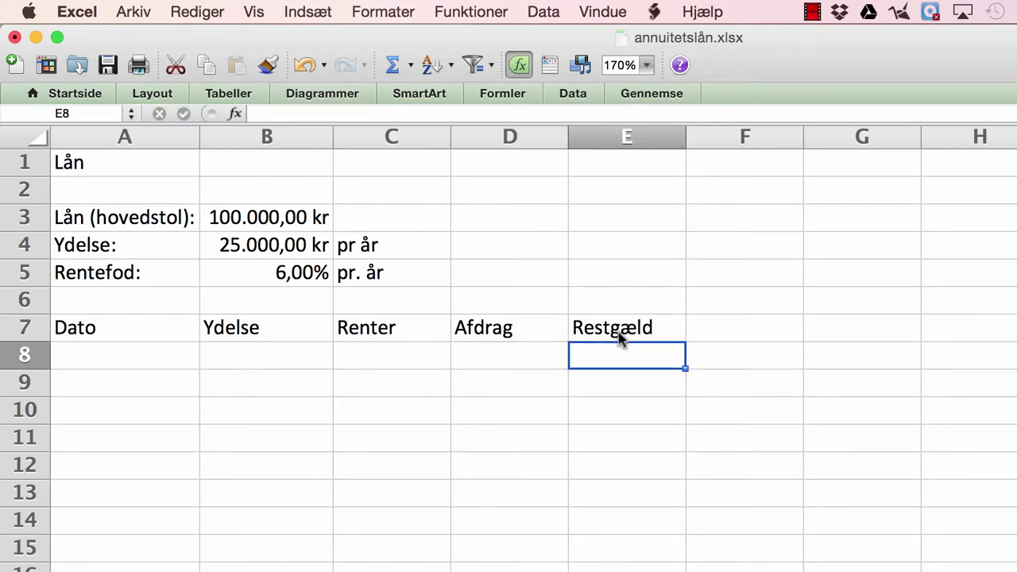
click(85, 355)
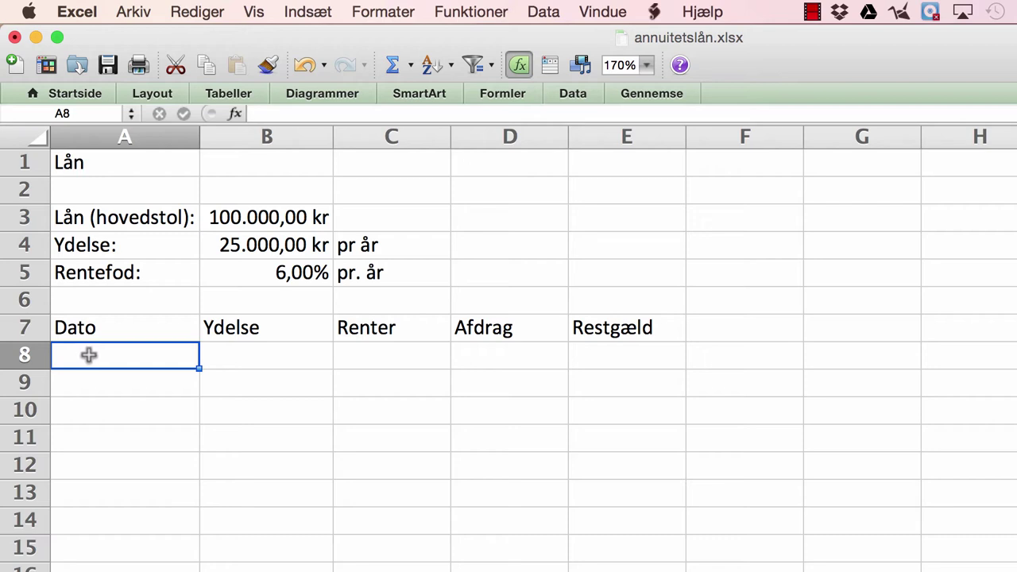
- Enter 1/01 in A8 and give it the short Dato format 14/3 01
text(1)
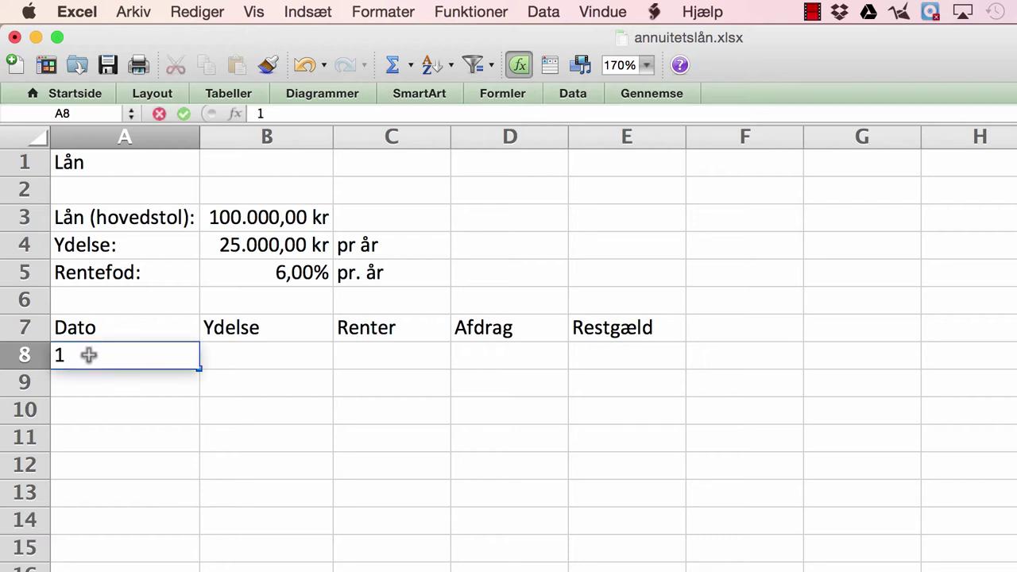
text(/0)
text(1)
key(Return)
click(145, 355)
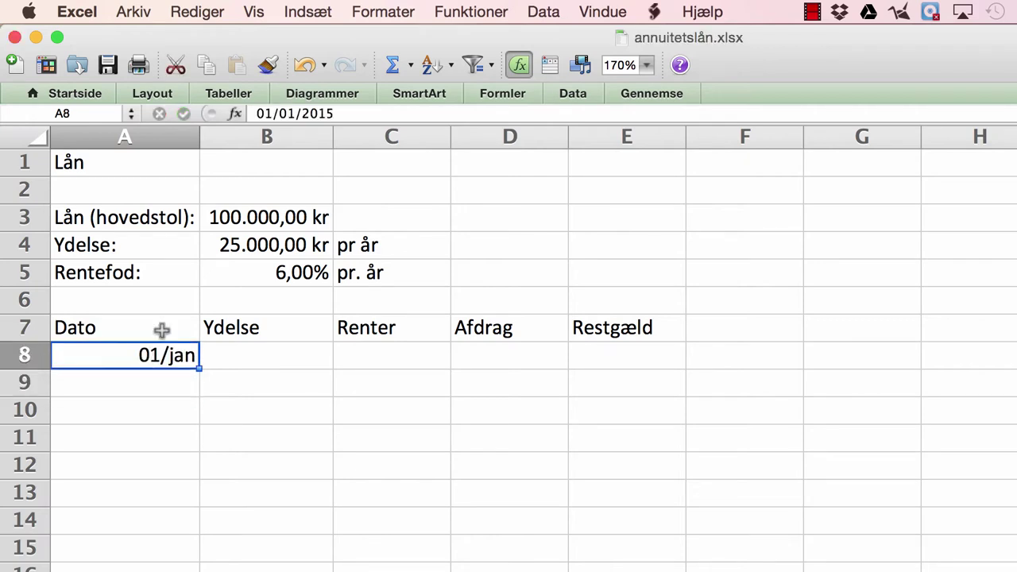
click(384, 12)
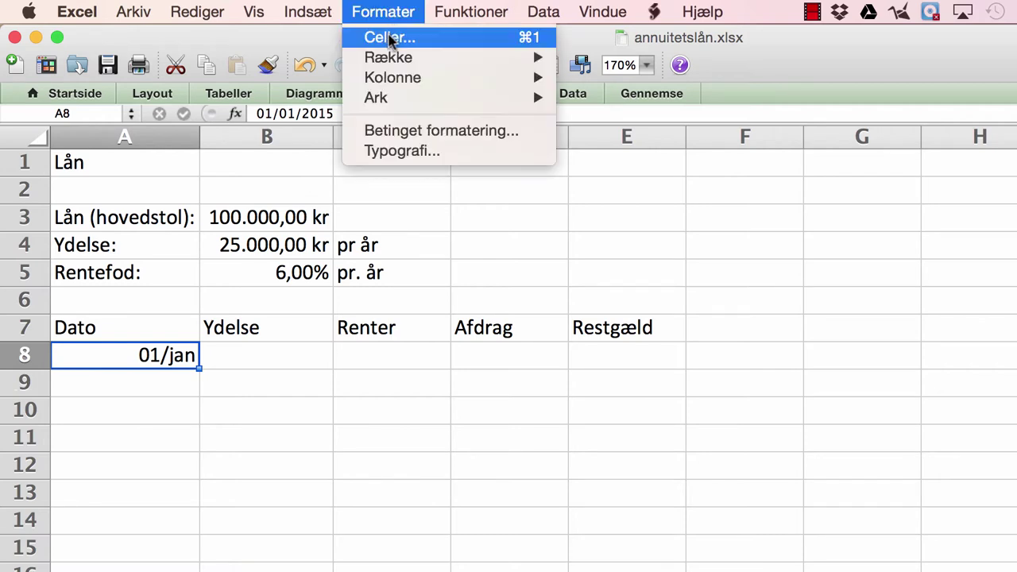
click(389, 37)
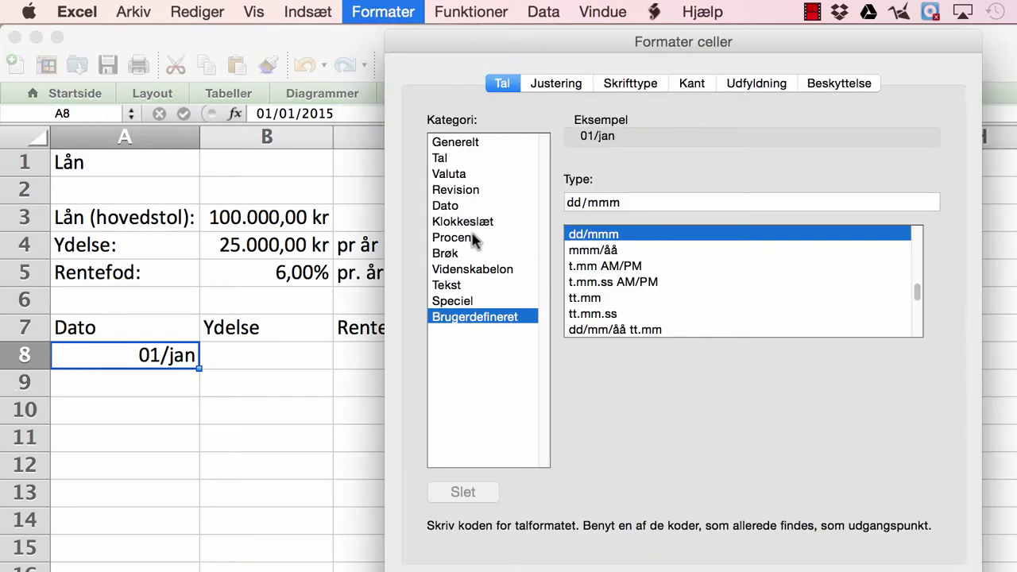
click(447, 205)
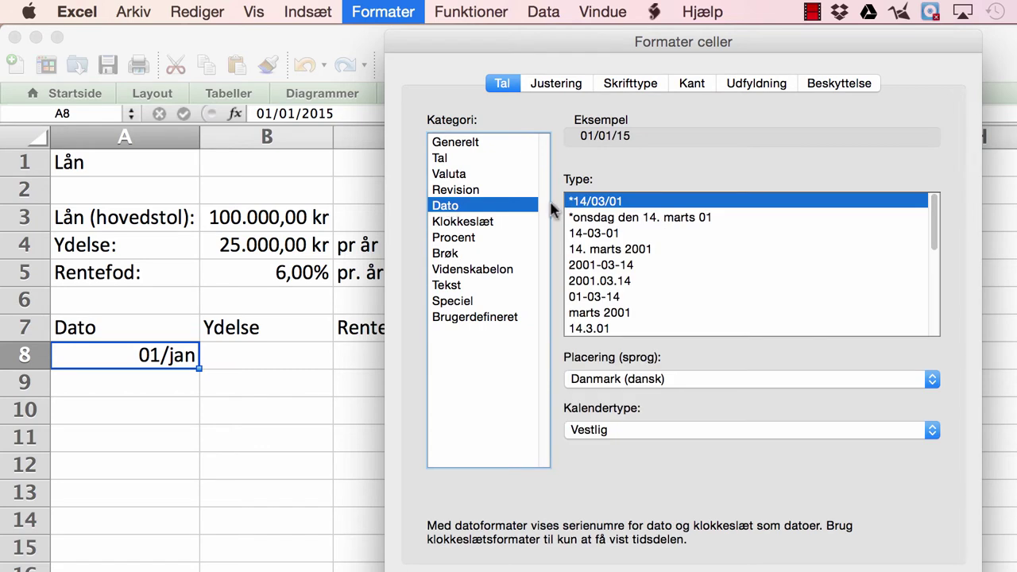
drag(935, 209, 939, 306)
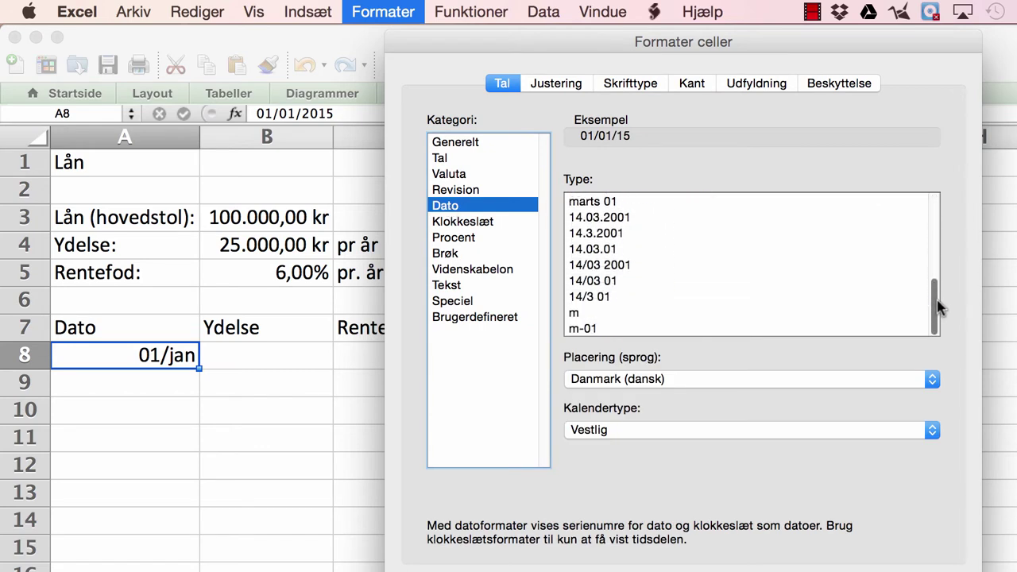
click(588, 297)
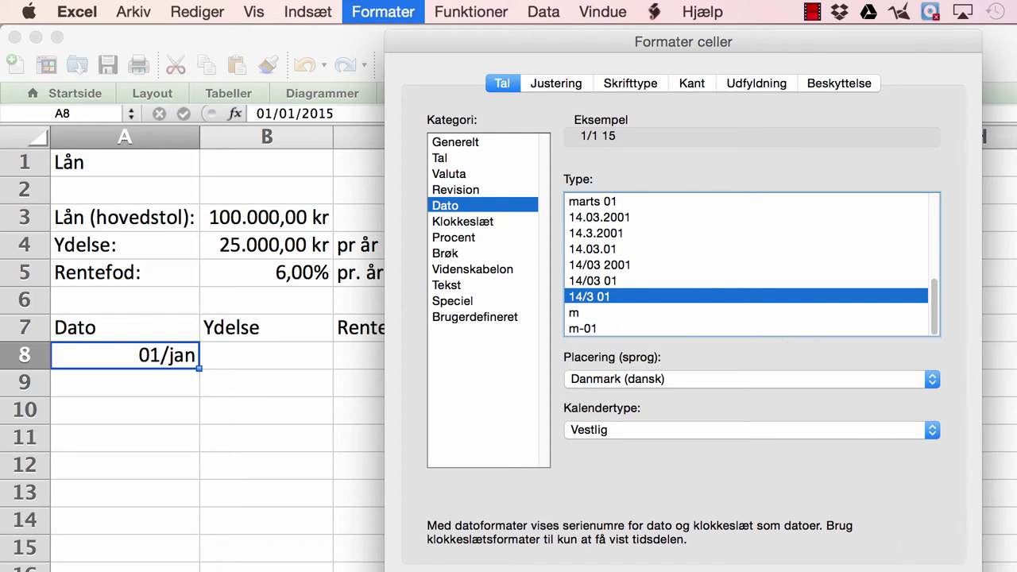
key(Return)
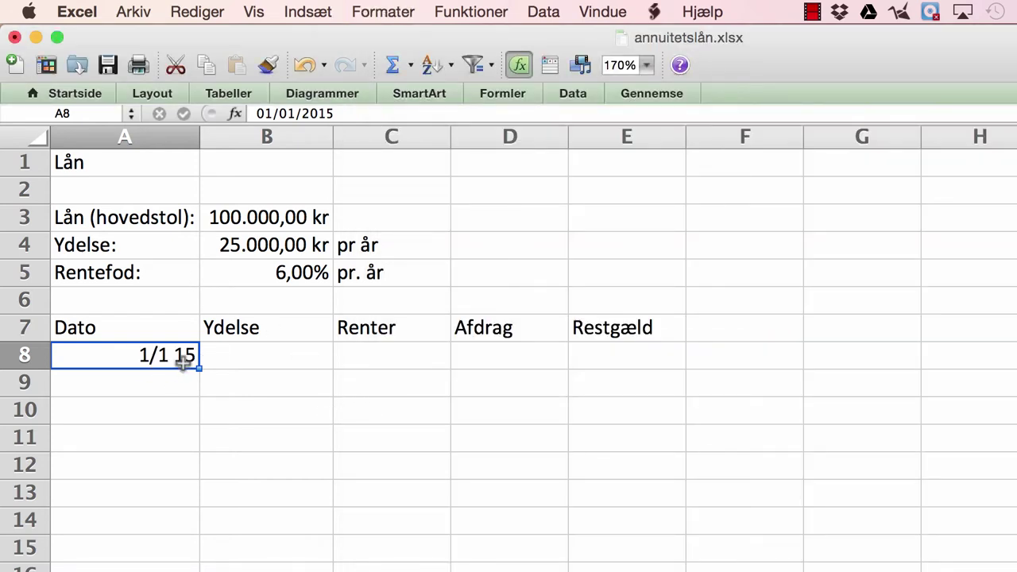
- Change the year of the A8 date to 2016
click(342, 114)
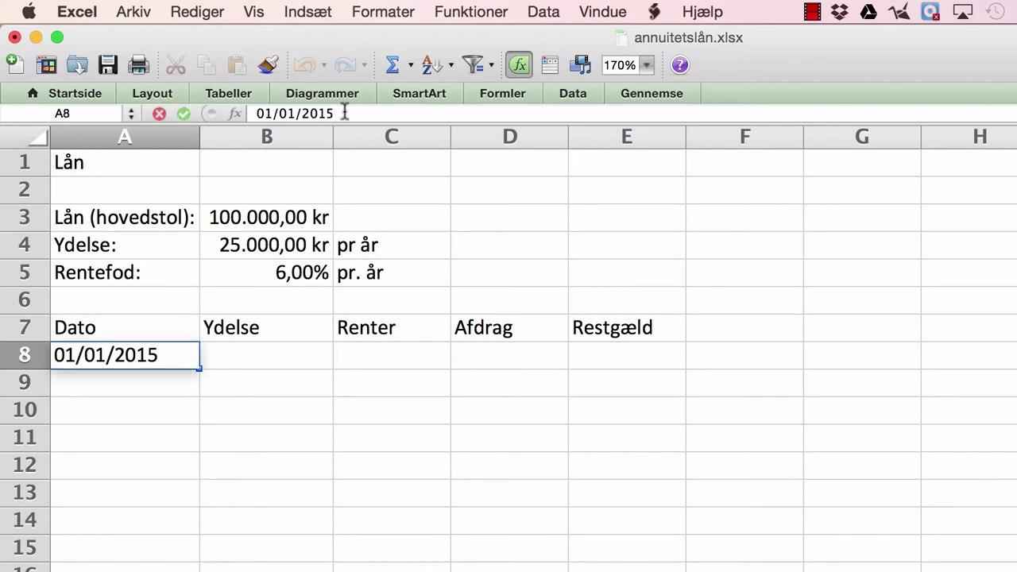
key(BackSpace)
text(6)
key(Return)
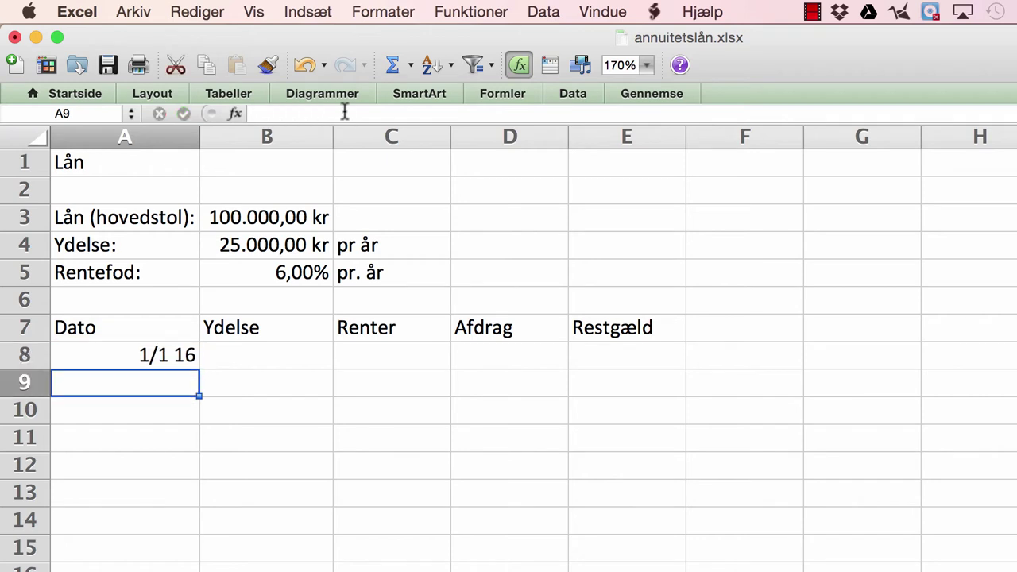
- Select the Dato range A8:A15
click(100, 355)
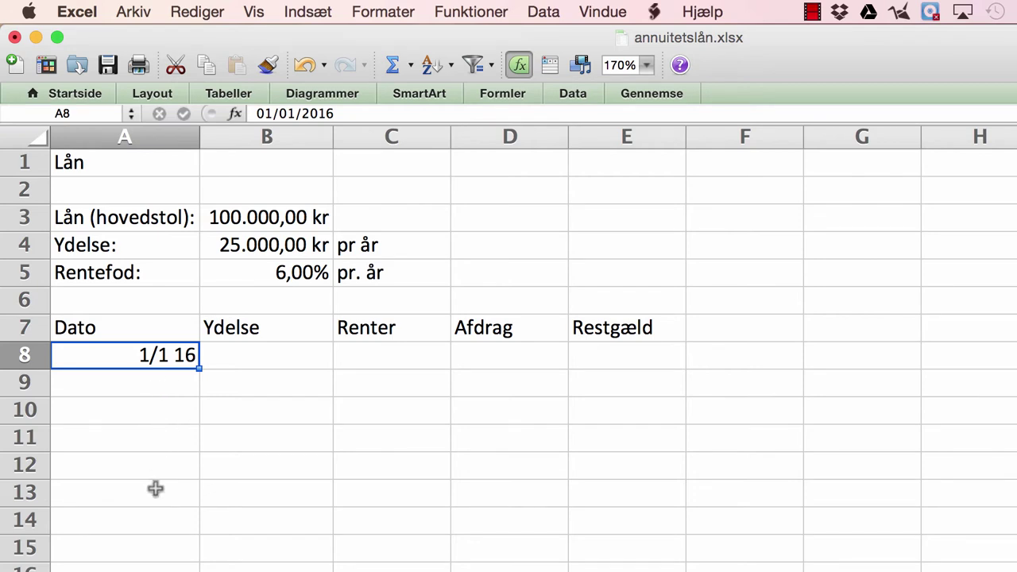
drag(130, 354, 132, 516)
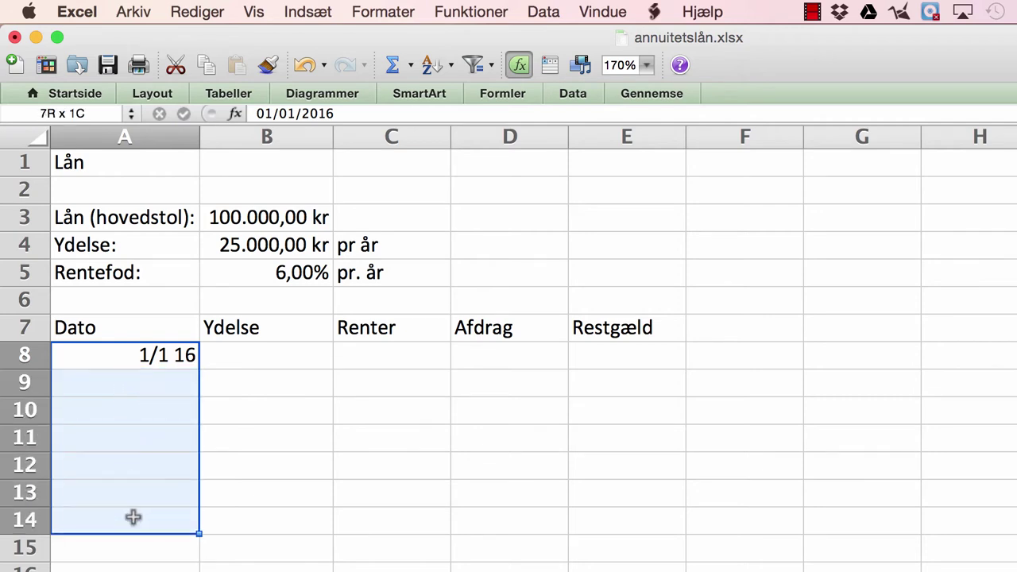
drag(133, 517, 132, 533)
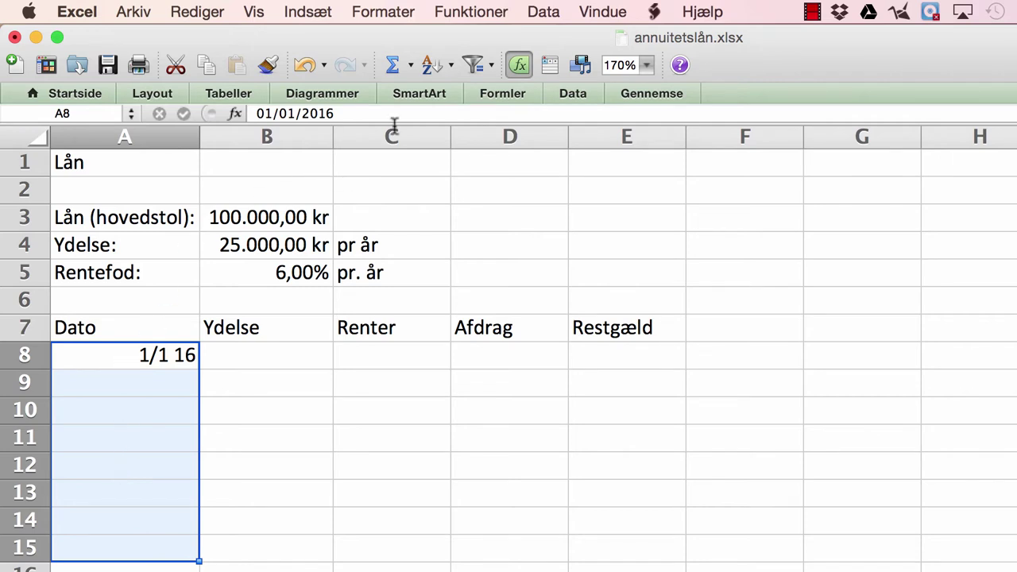
- Replace the Standard toolbar with the ribbon via the Vis menu
click(254, 11)
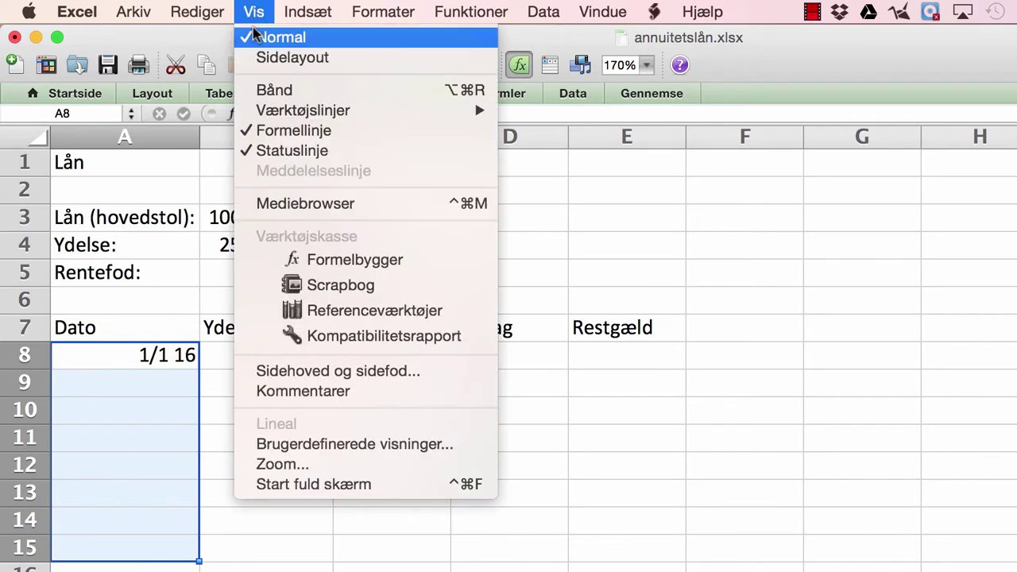
mouse_move(301, 109)
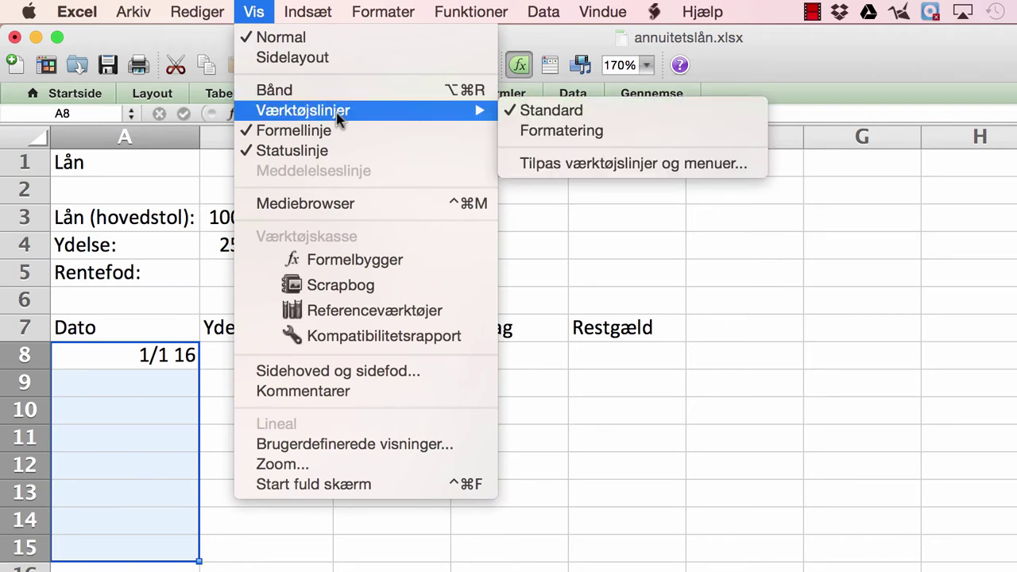
click(548, 105)
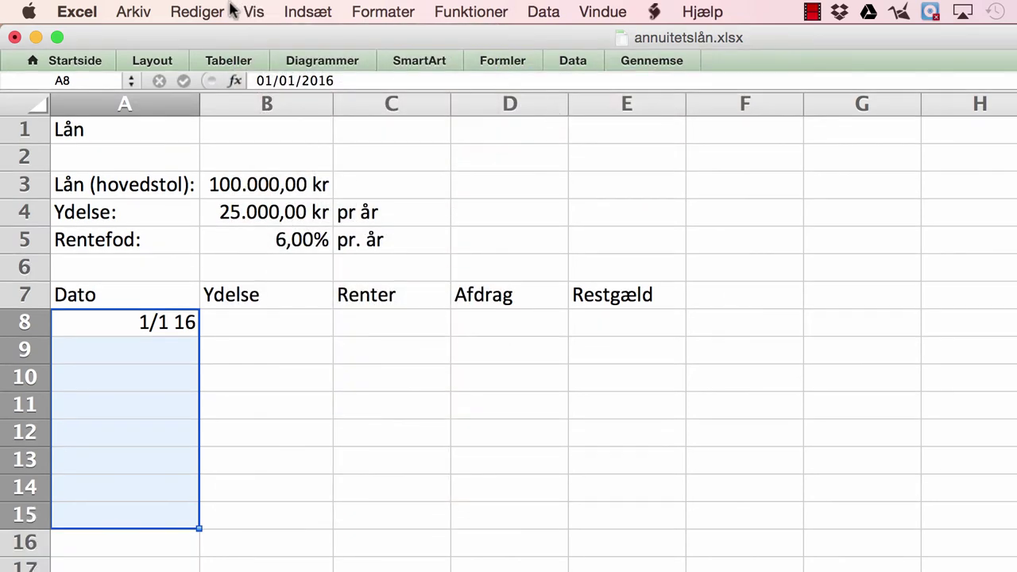
click(256, 12)
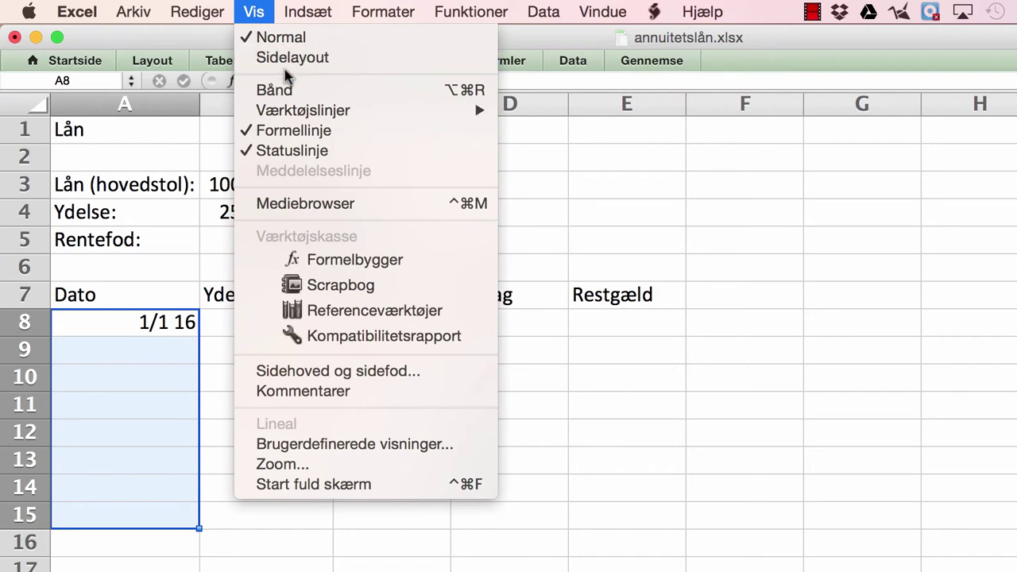
click(290, 90)
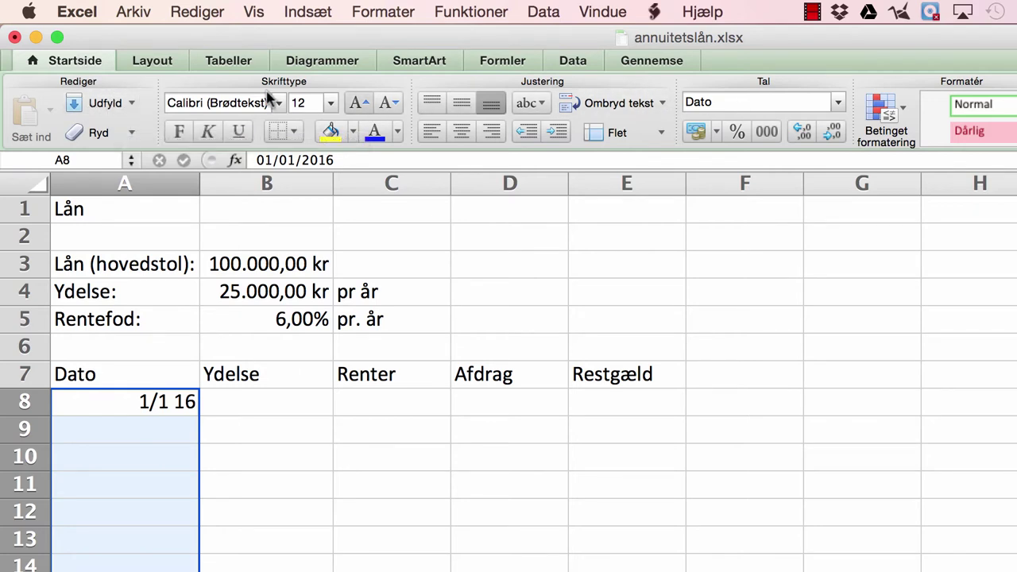
- Fill A8:A15 as a yearly date series with Datoenhed År and step 1
click(133, 106)
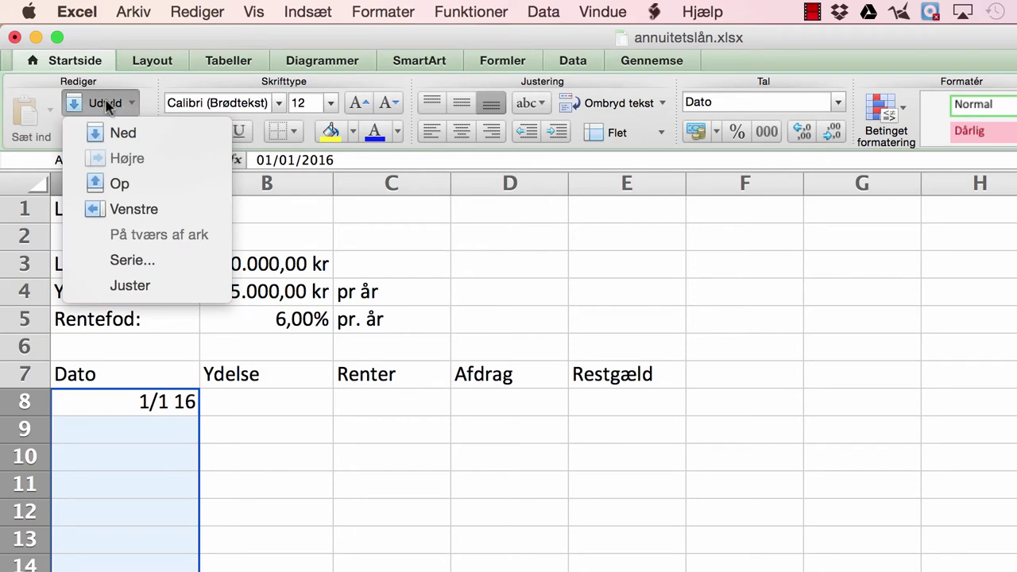
click(152, 265)
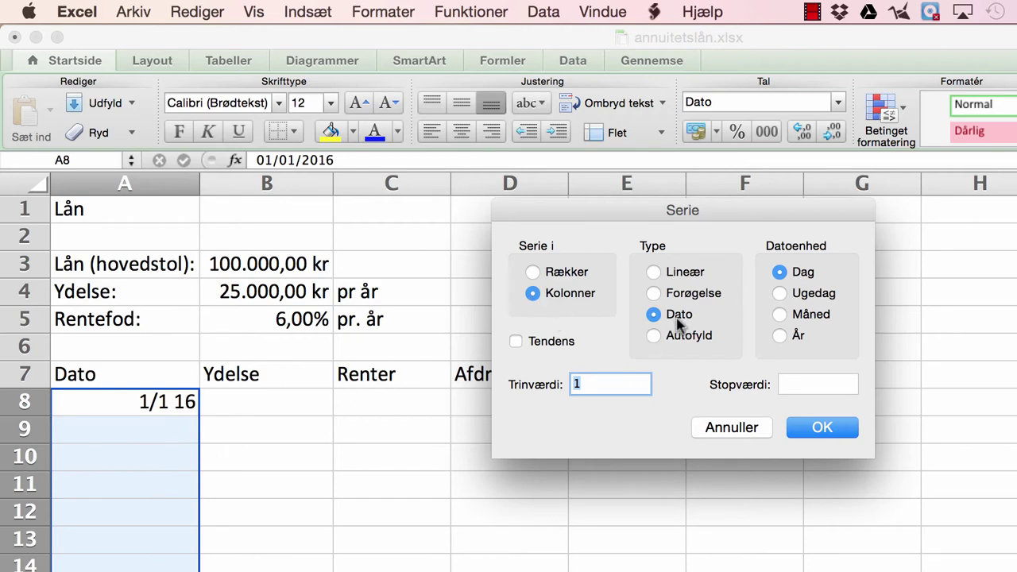
click(779, 272)
click(780, 337)
click(585, 385)
click(822, 428)
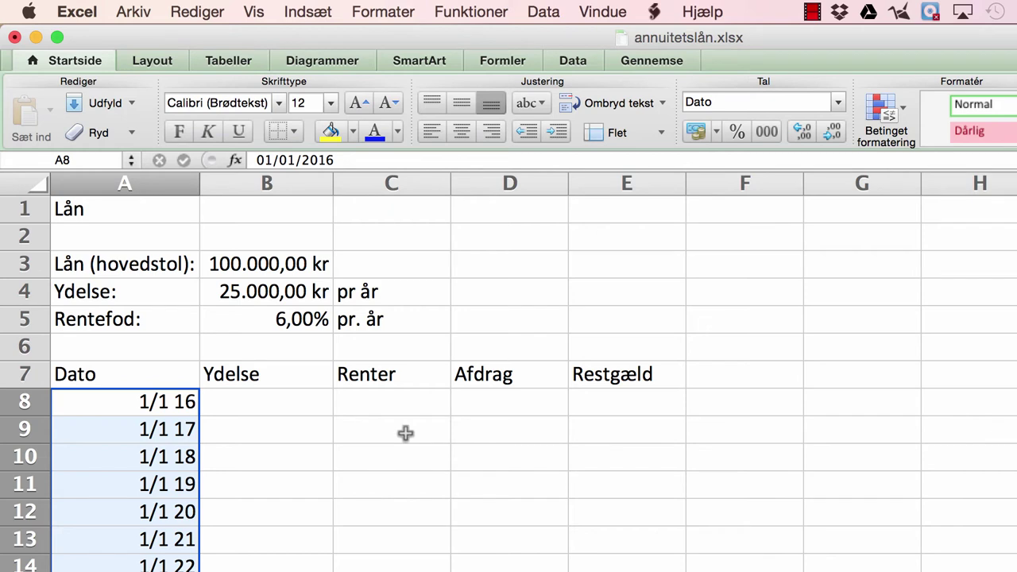
- Enter 0 in B8, C8 and D8 for Ydelse, Renter and Afdrag
click(271, 401)
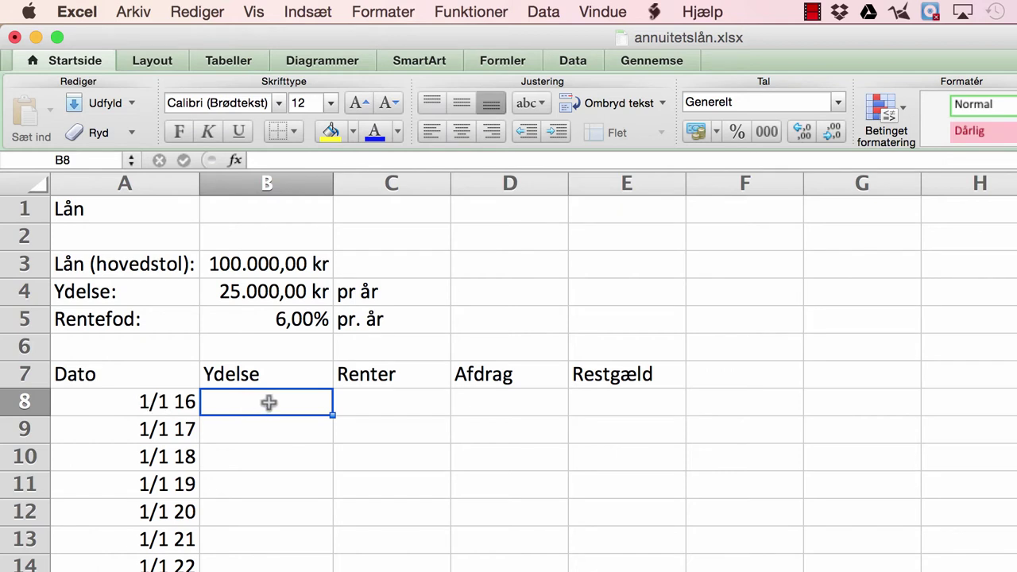
text(0)
key(Return)
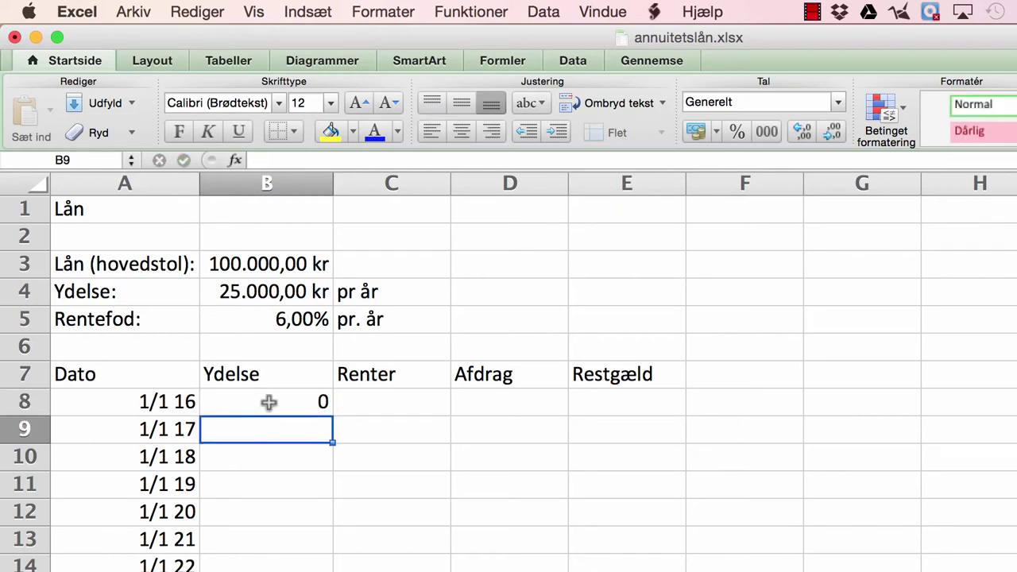
click(397, 402)
text(0)
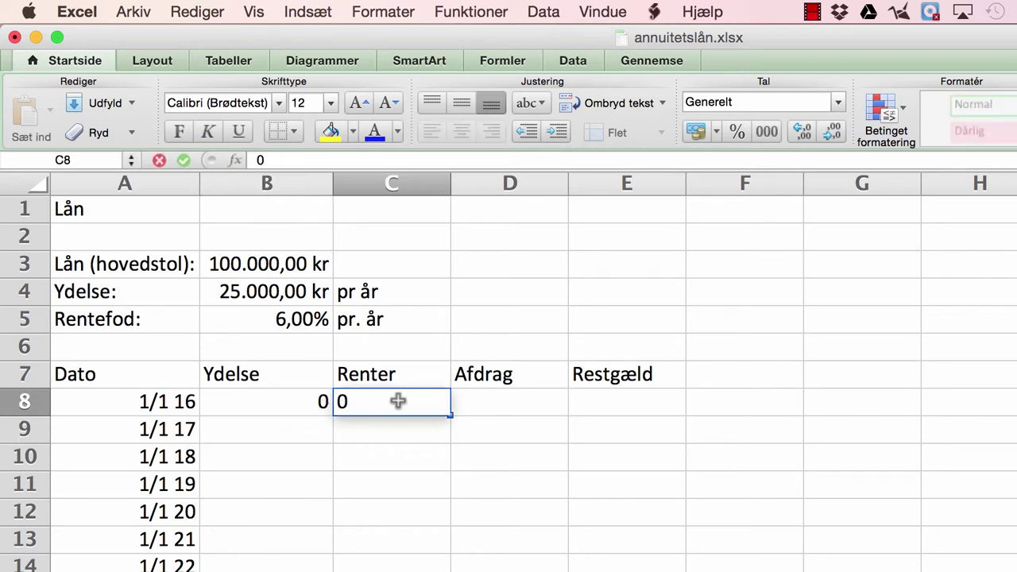
key(Return)
click(511, 401)
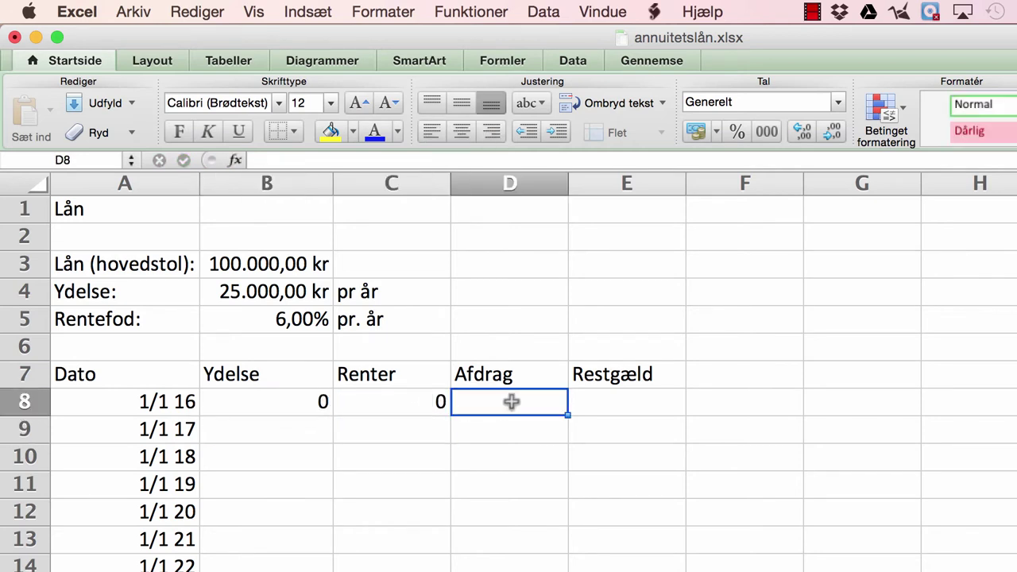
text(0)
key(Return)
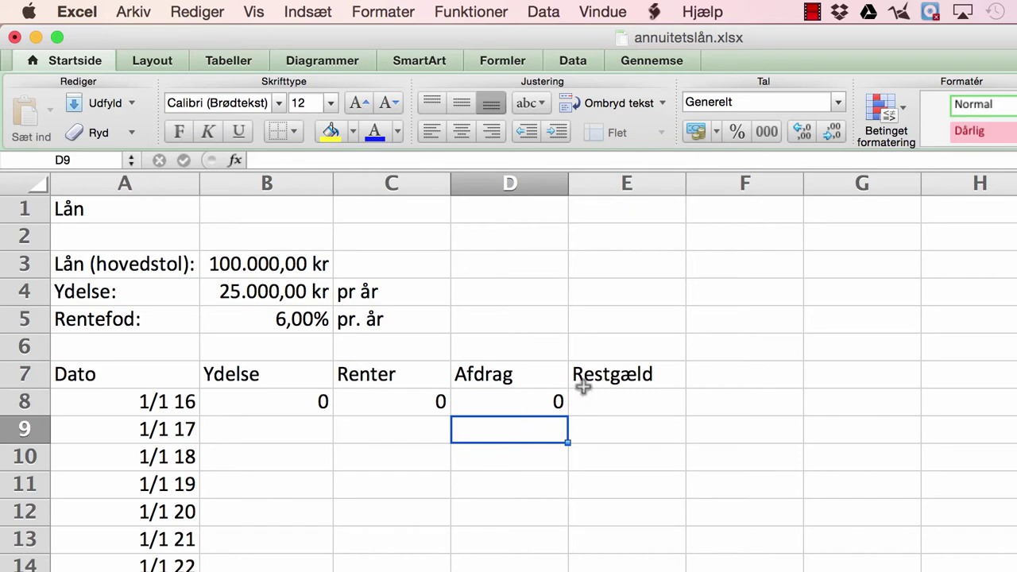
- Set Restgæld in E8 to =B3, showing 100.000,00 kr
click(628, 403)
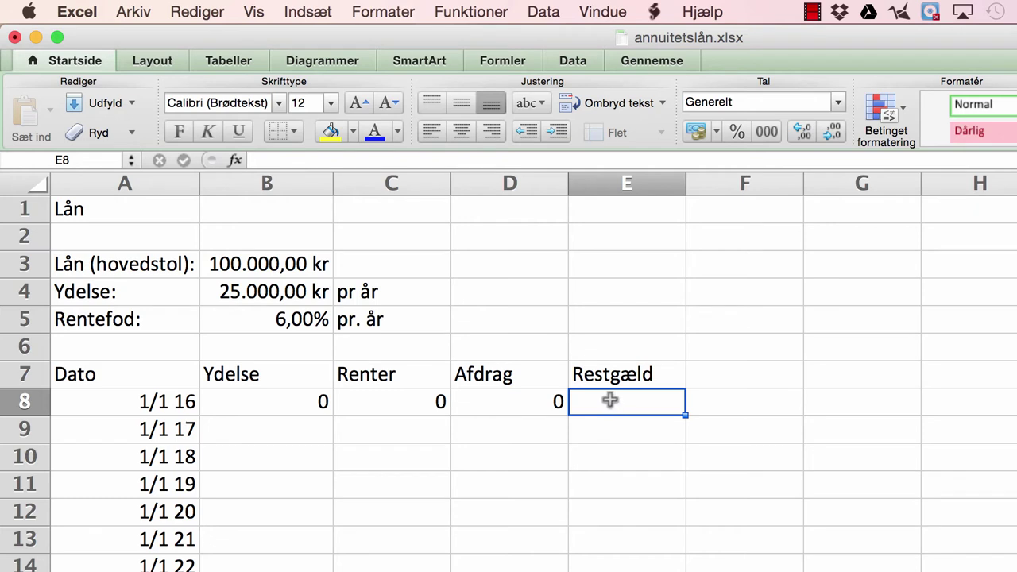
text(=)
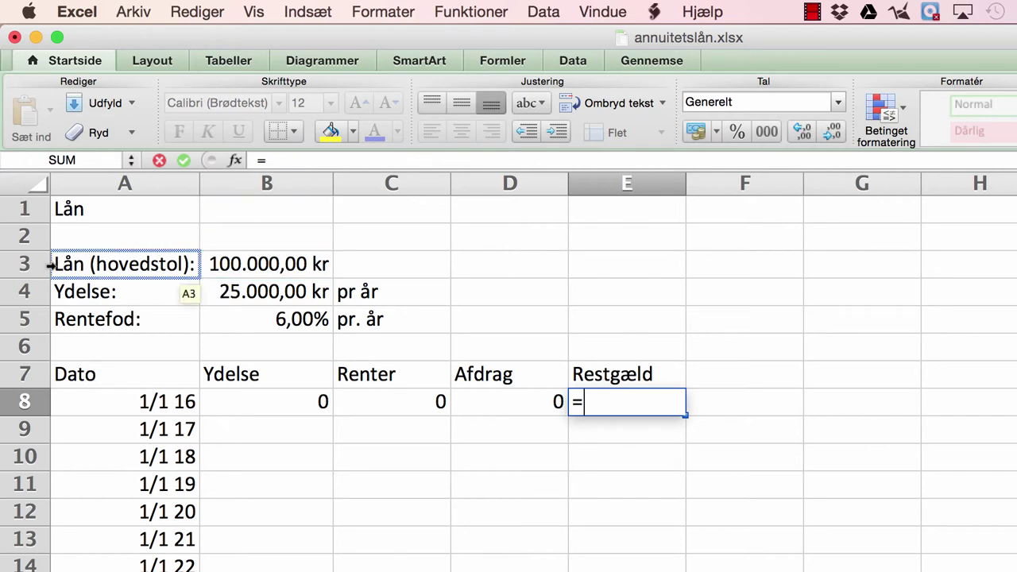
click(258, 265)
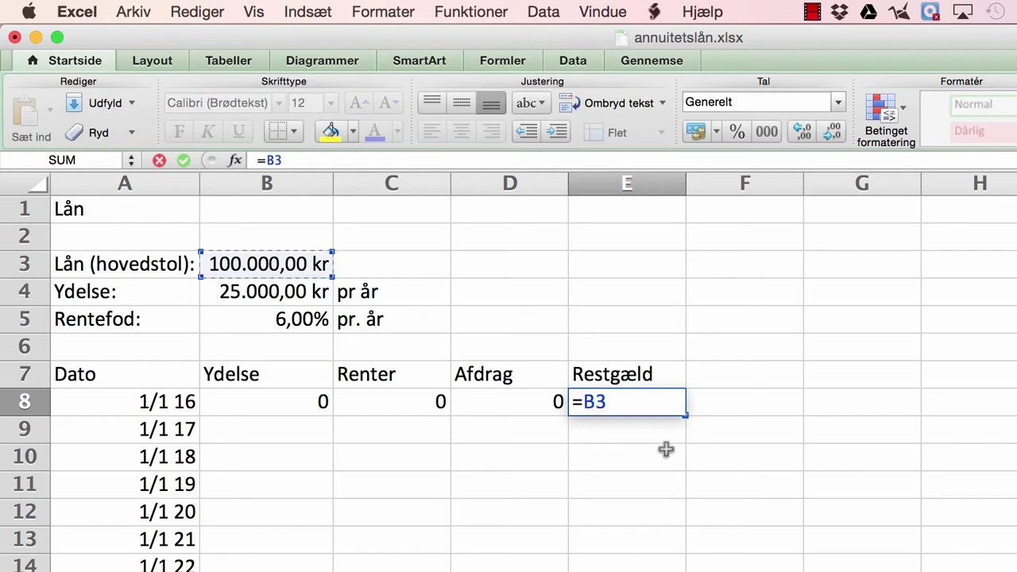
key(Return)
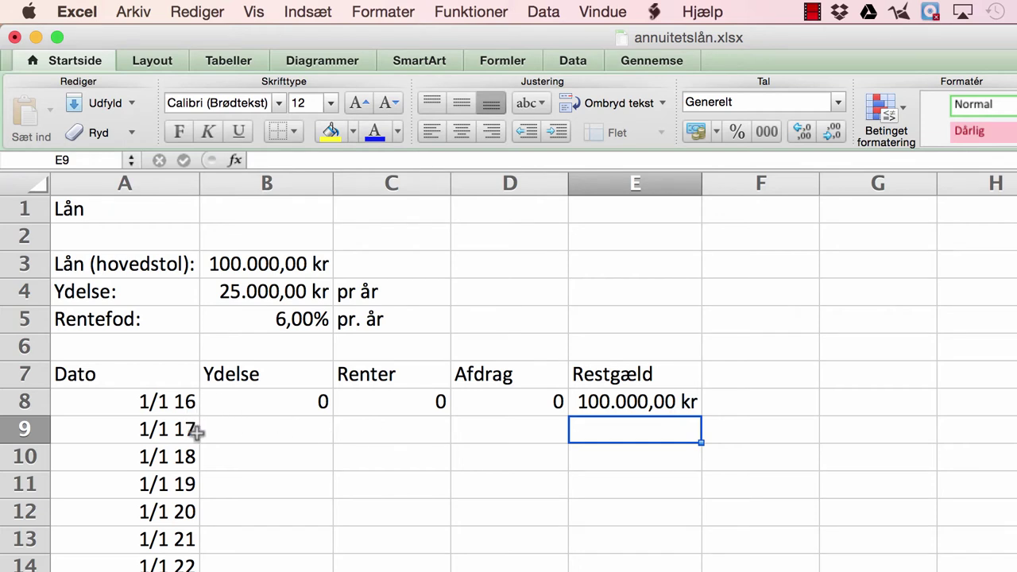
click(277, 428)
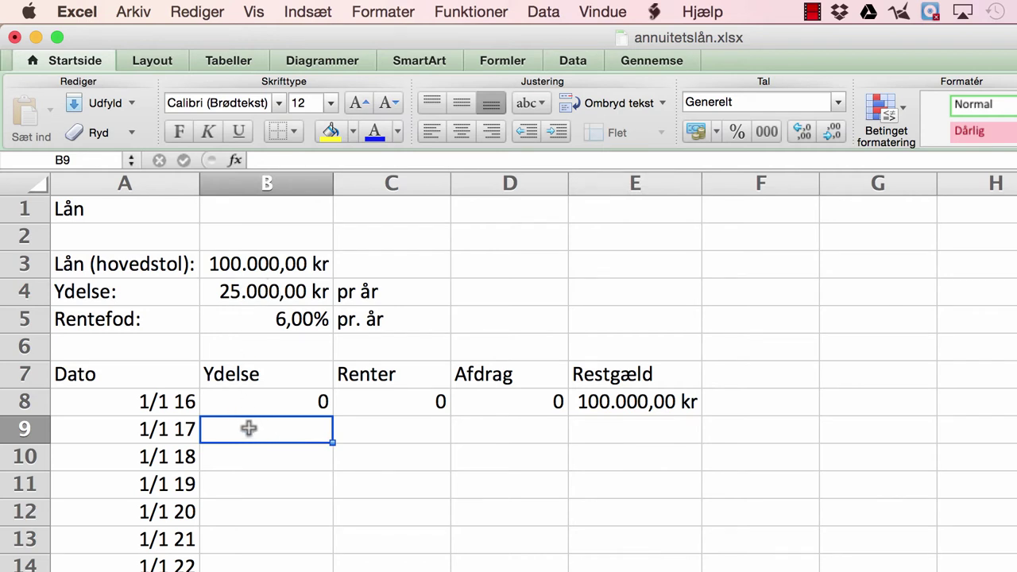
- Link B9 to the payment in B4 with =B4, showing 25.000,00 kr for 1/1 17
text(=)
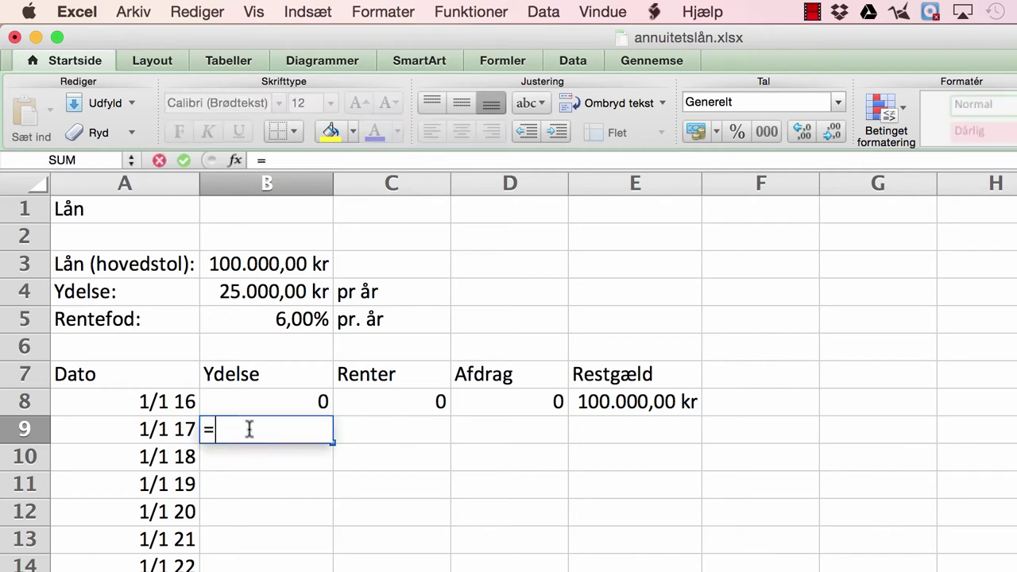
click(270, 291)
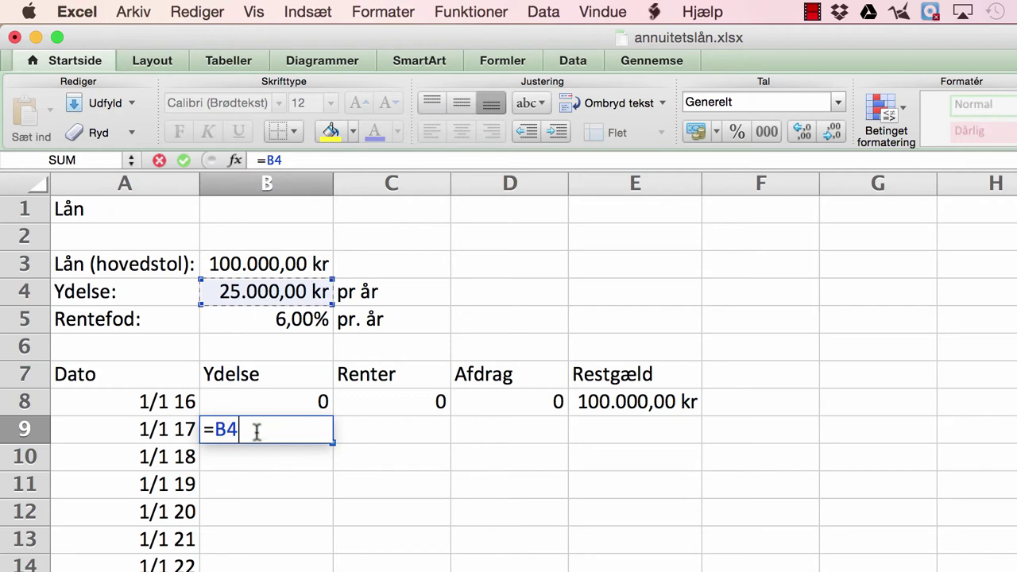
key(Return)
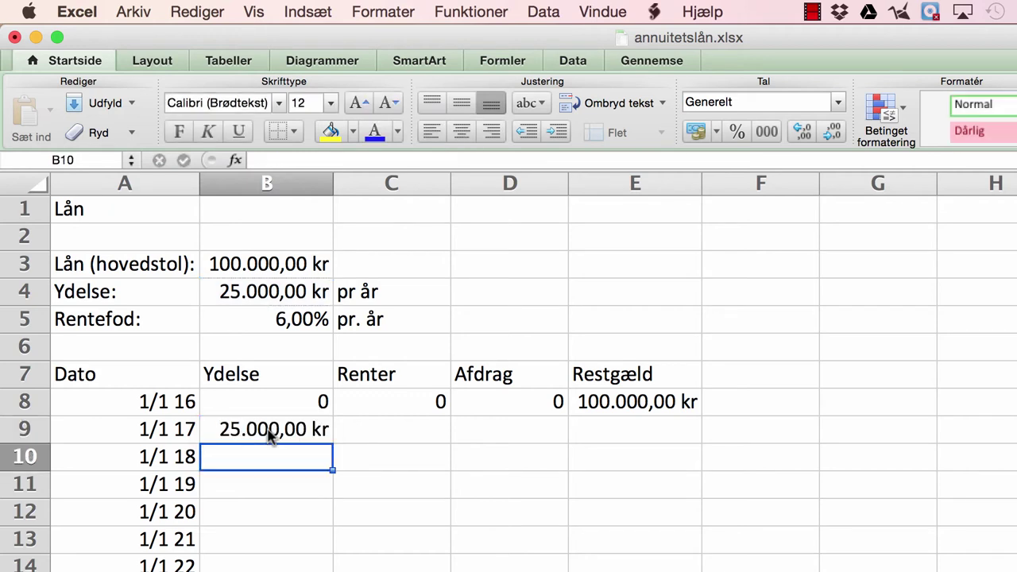
click(394, 429)
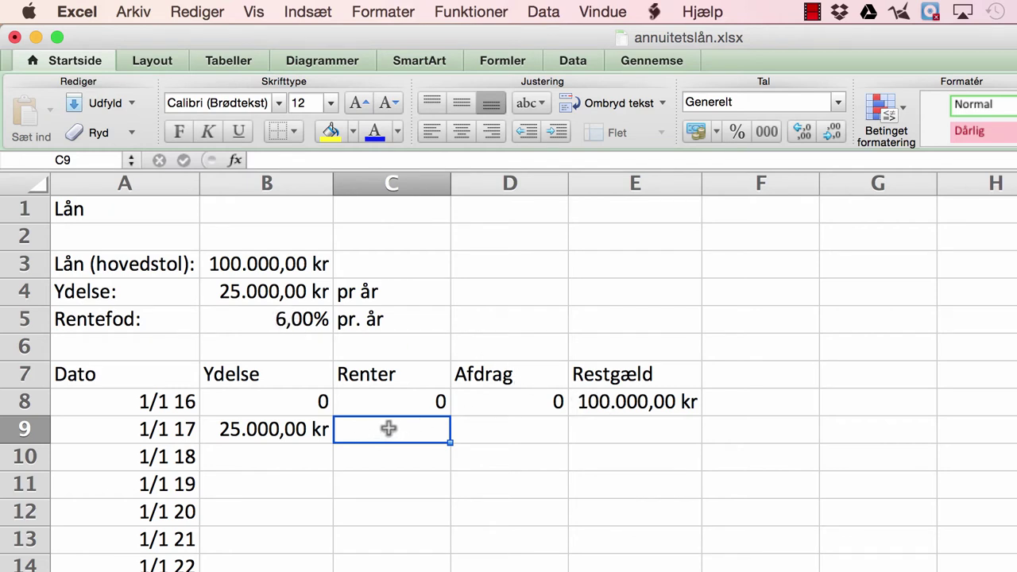
- Enter =B5*E8 in C9 to get 6.000,00 kr interest for 1/1 17
text(=)
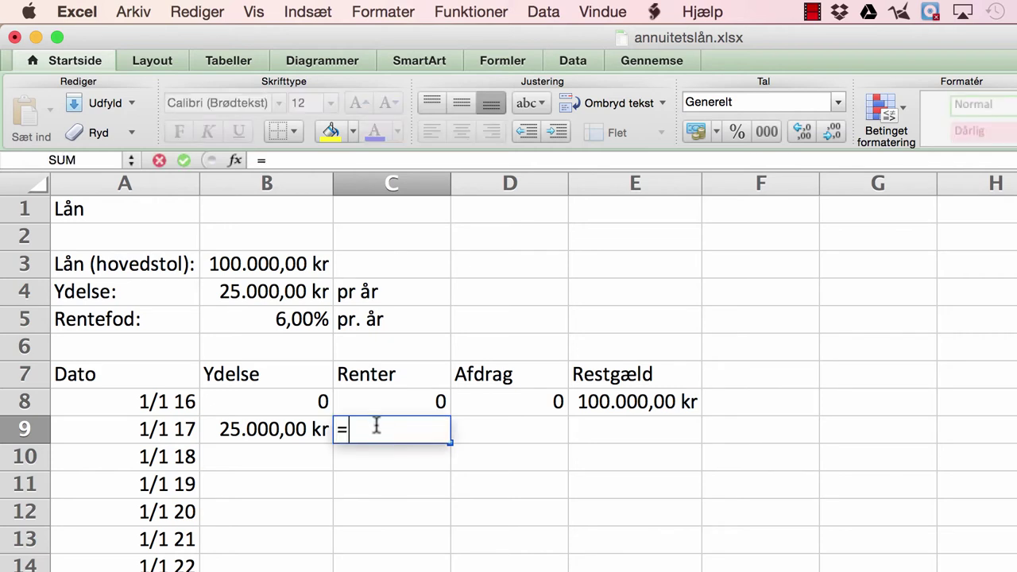
click(290, 318)
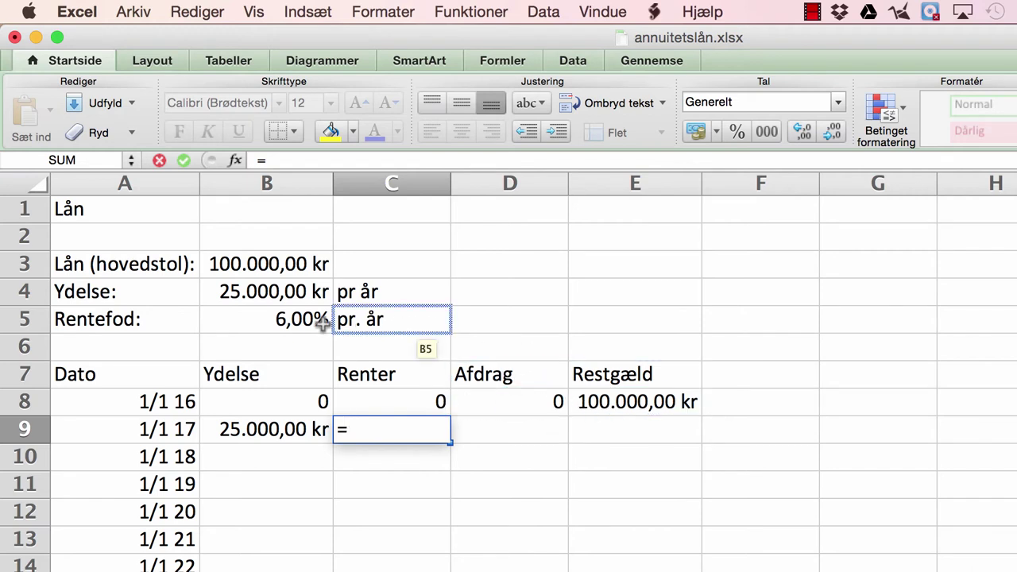
click(291, 326)
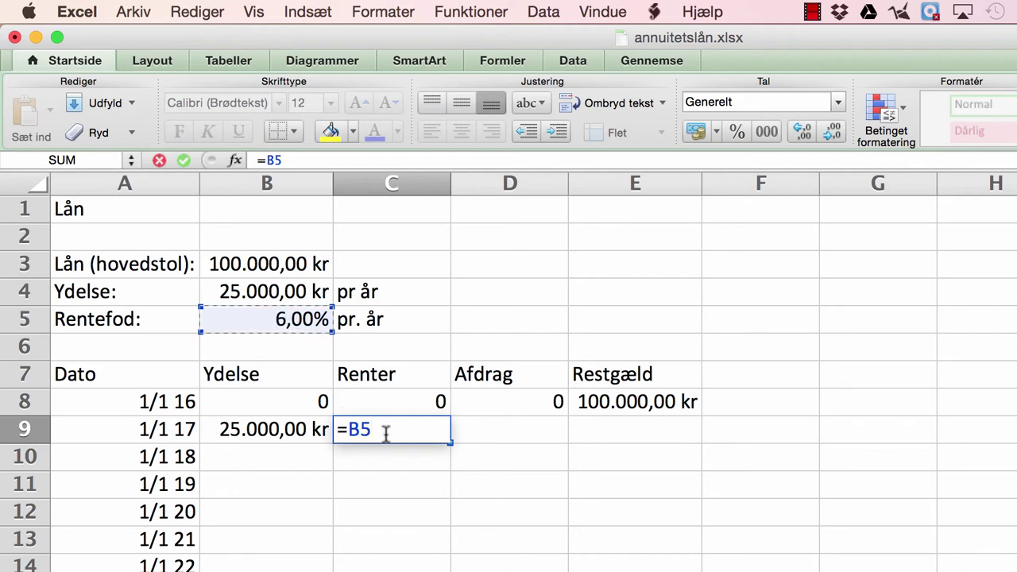
text(*)
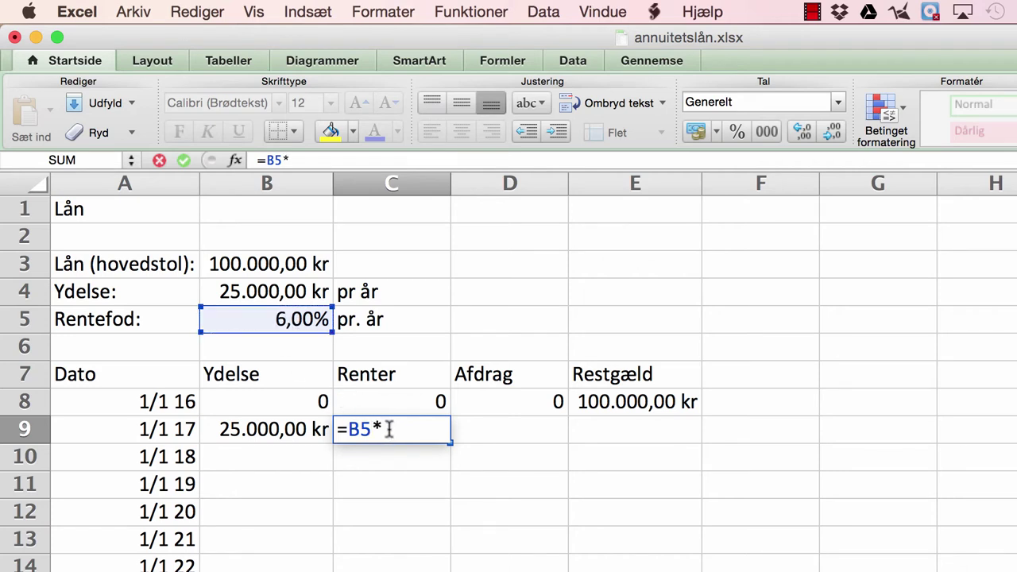
click(635, 404)
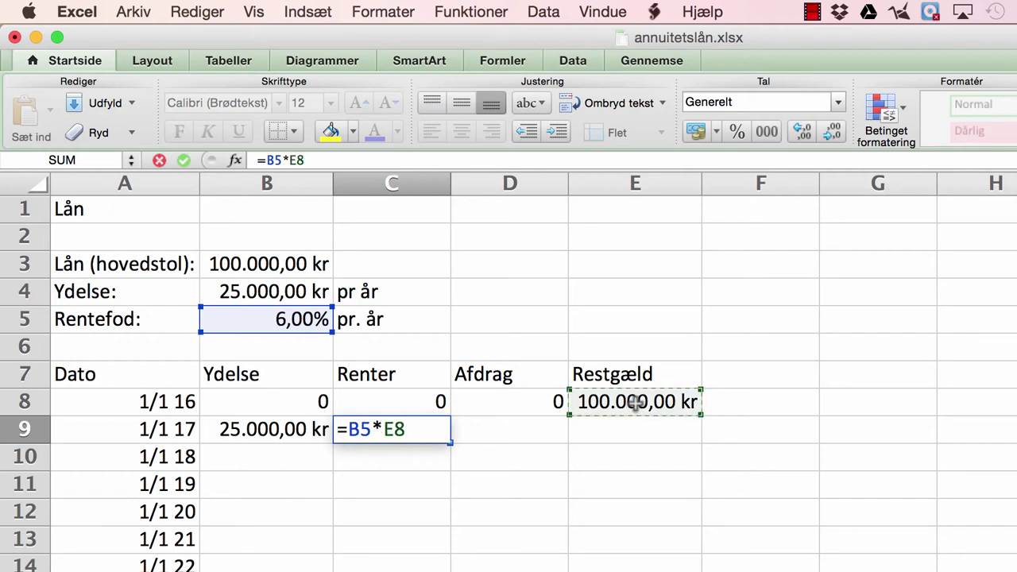
key(Return)
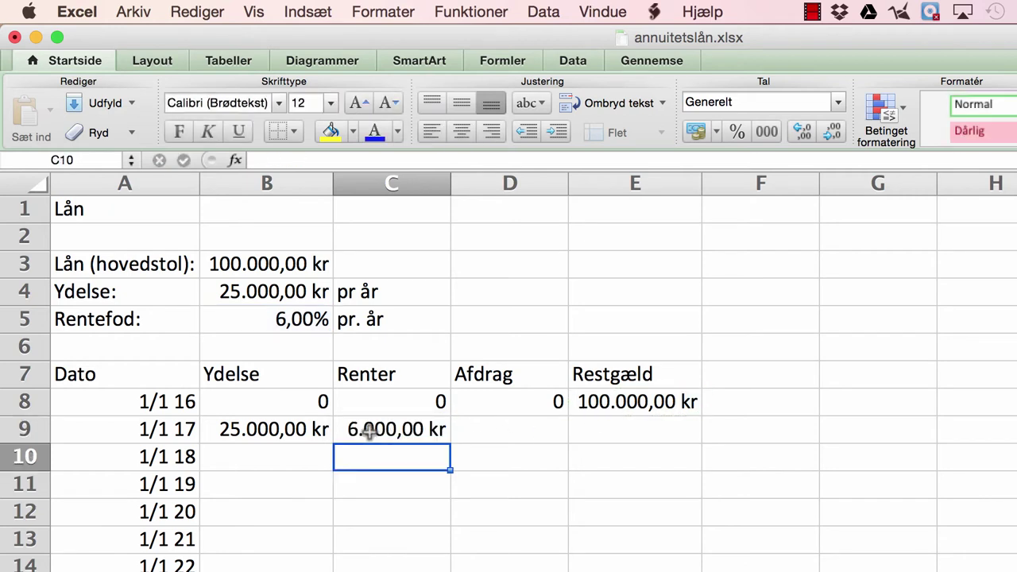
- Widen columns C and D so the amounts fit
drag(450, 185, 461, 184)
drag(578, 184, 601, 185)
click(516, 429)
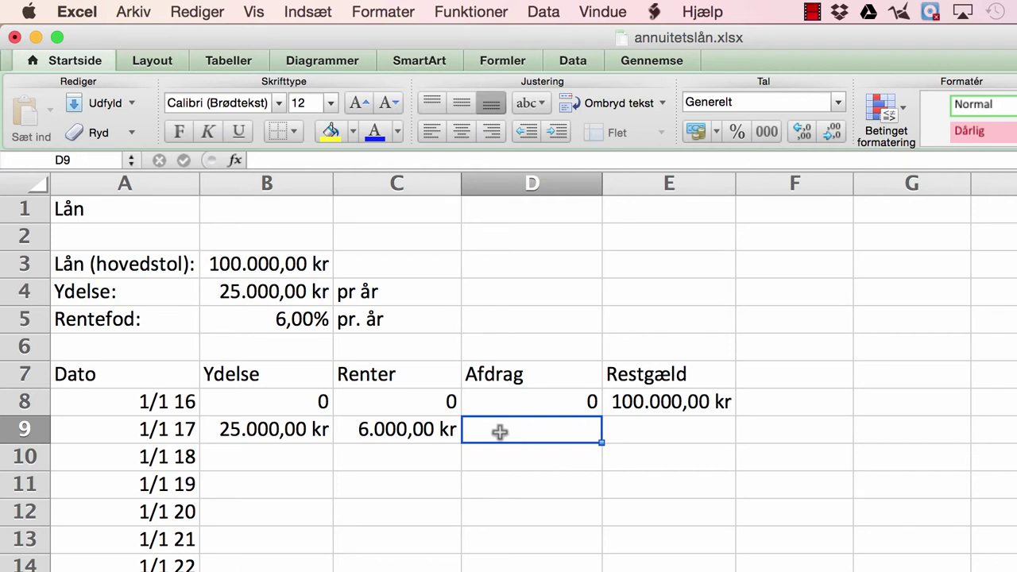
- Enter =B9-C9 in D9, giving 19.000,00 kr Afdrag for 1/1 17
text(=)
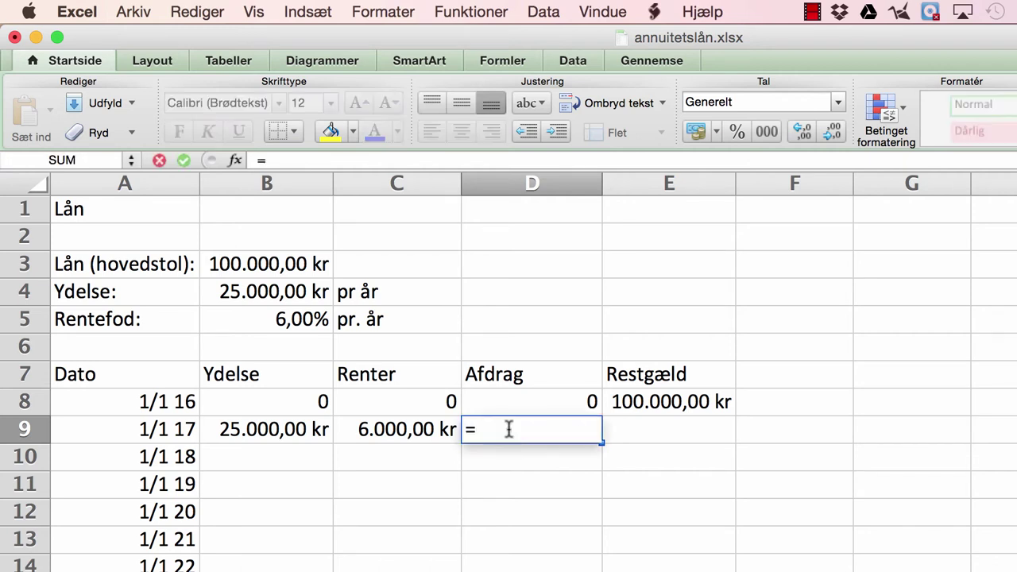
click(232, 427)
click(251, 434)
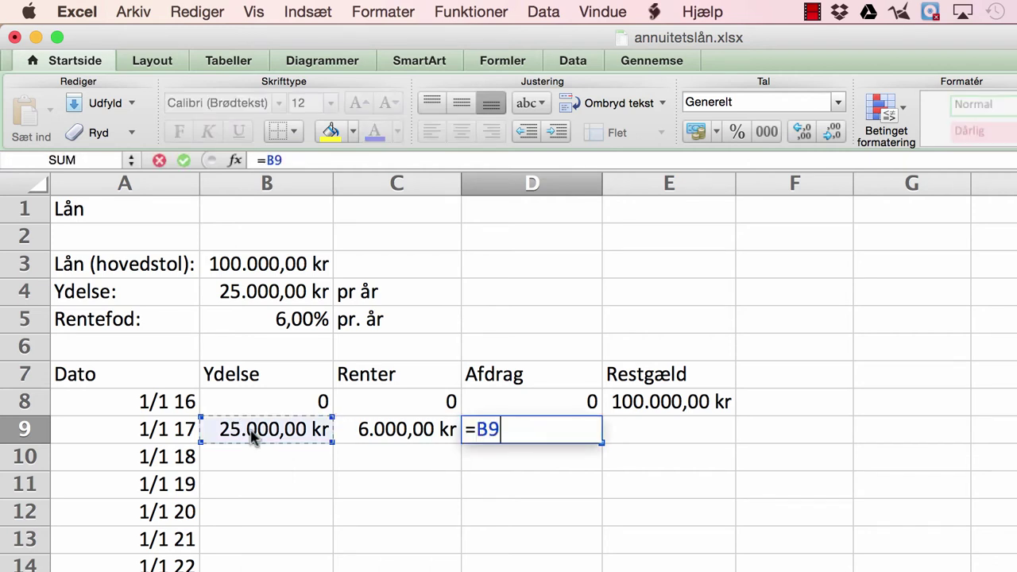
text(-)
click(387, 429)
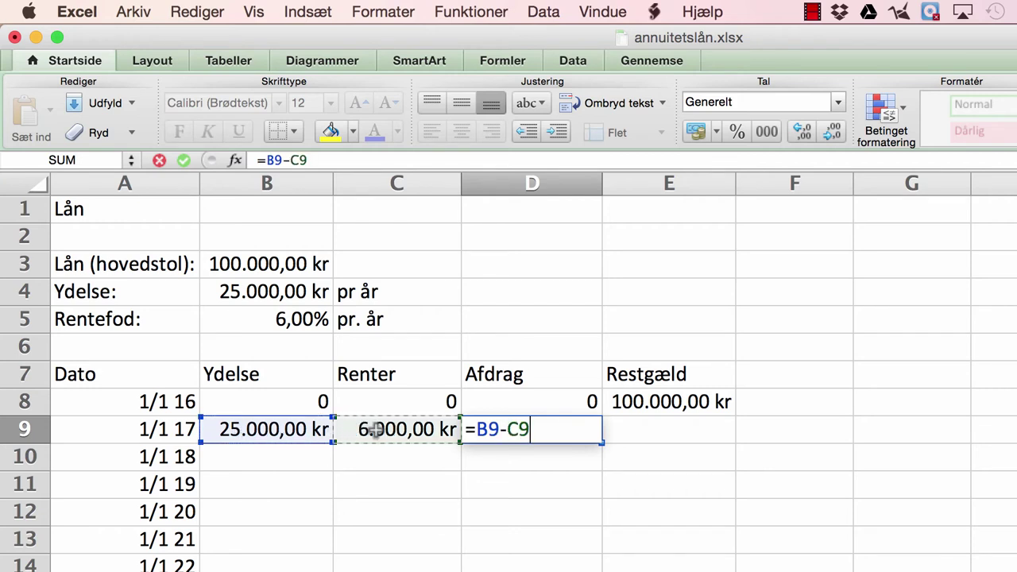
key(Return)
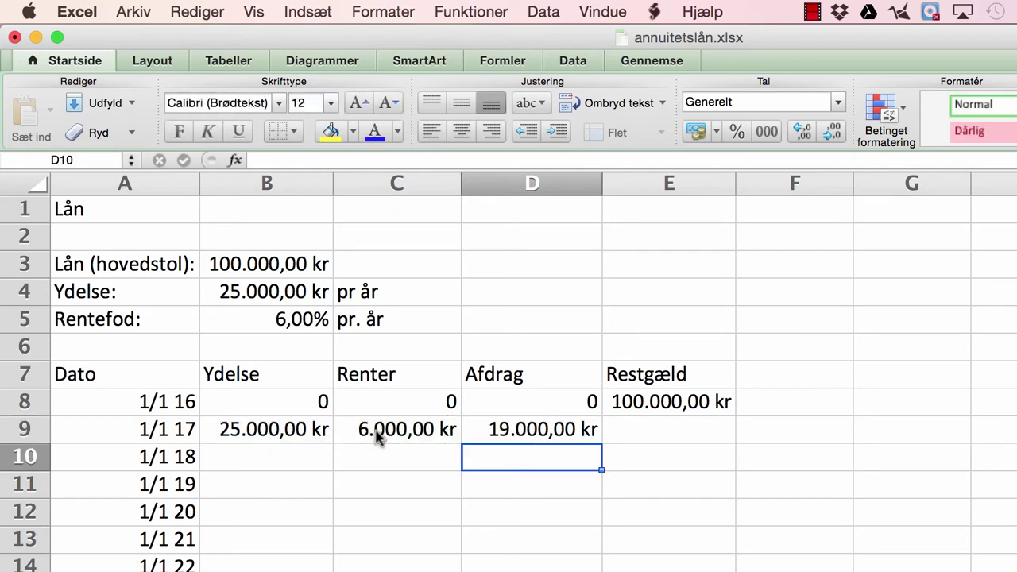
click(669, 431)
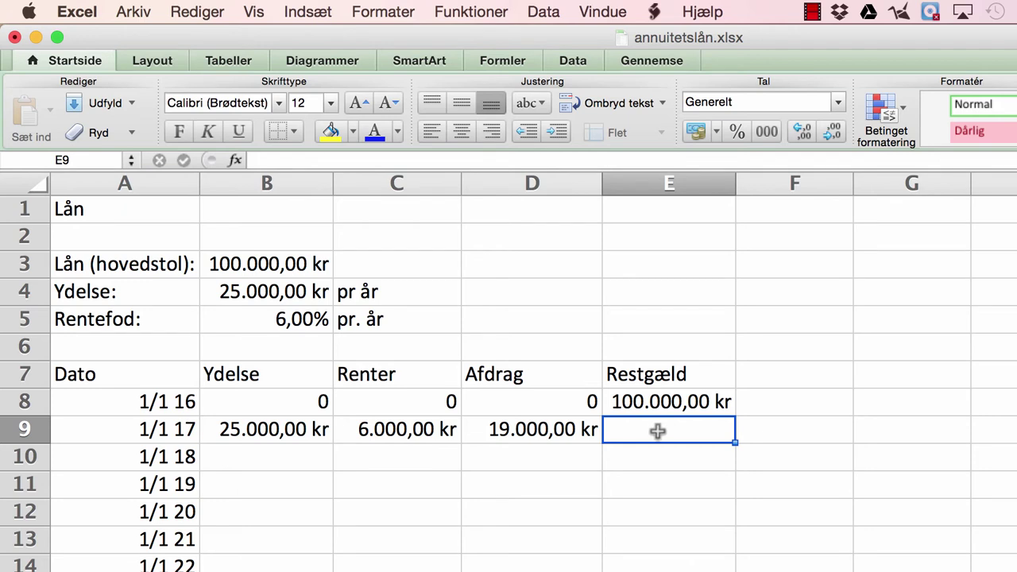
- Compute E9 as =E8-D9, leaving a remaining balance of 81.000,00 kr
text(=)
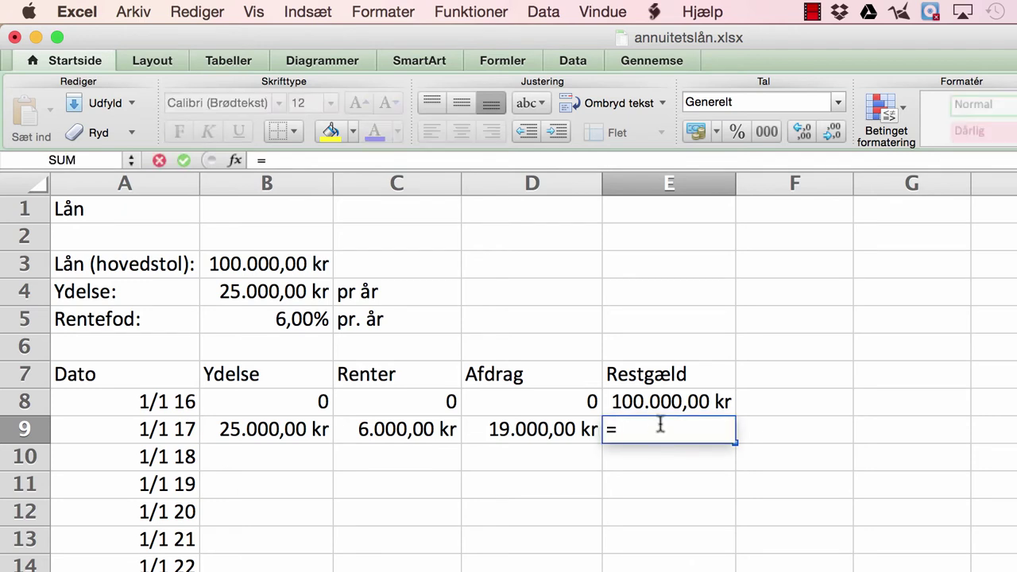
click(665, 402)
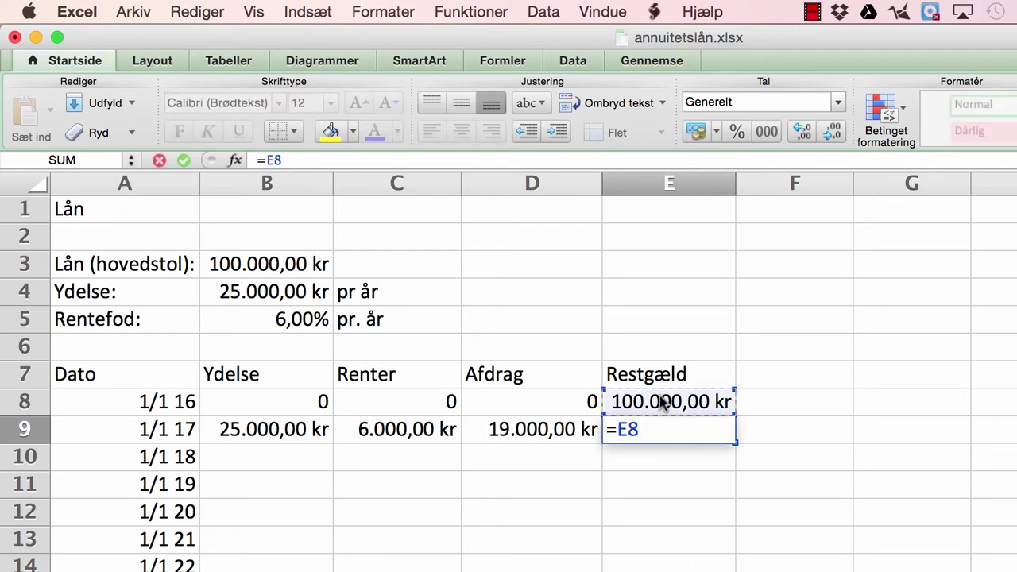
text(-)
click(513, 429)
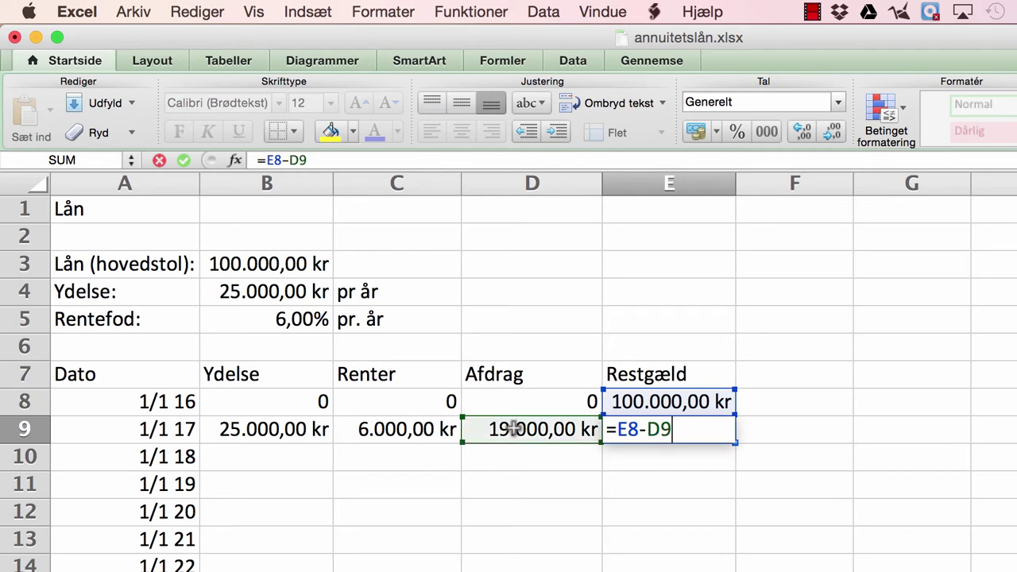
key(Return)
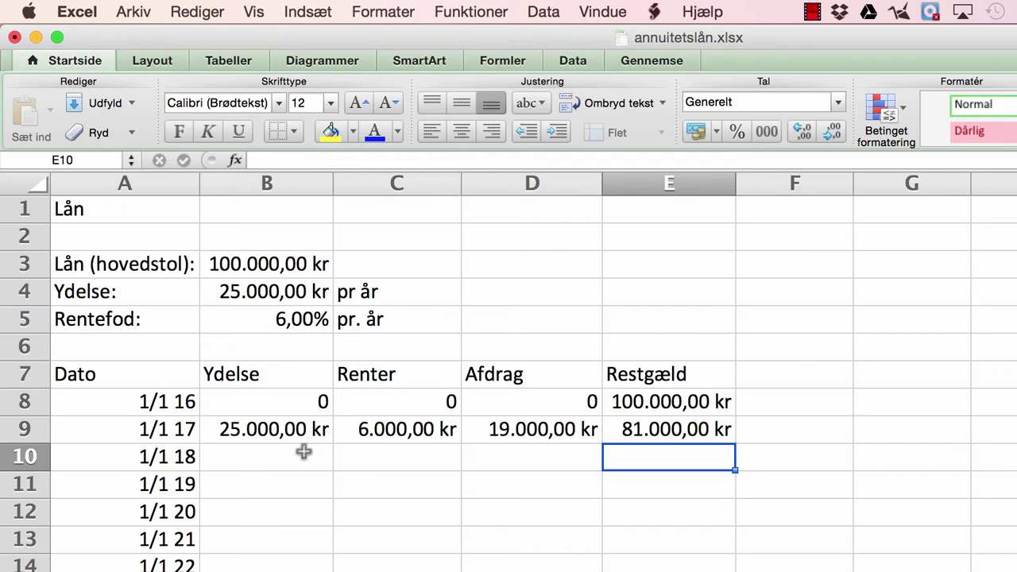
- Fill the B9:E9 formulas into row 10, which shows 0,06 kr, 0,00 kr, 0,06 kr, 80.999,94 kr
drag(257, 436, 726, 436)
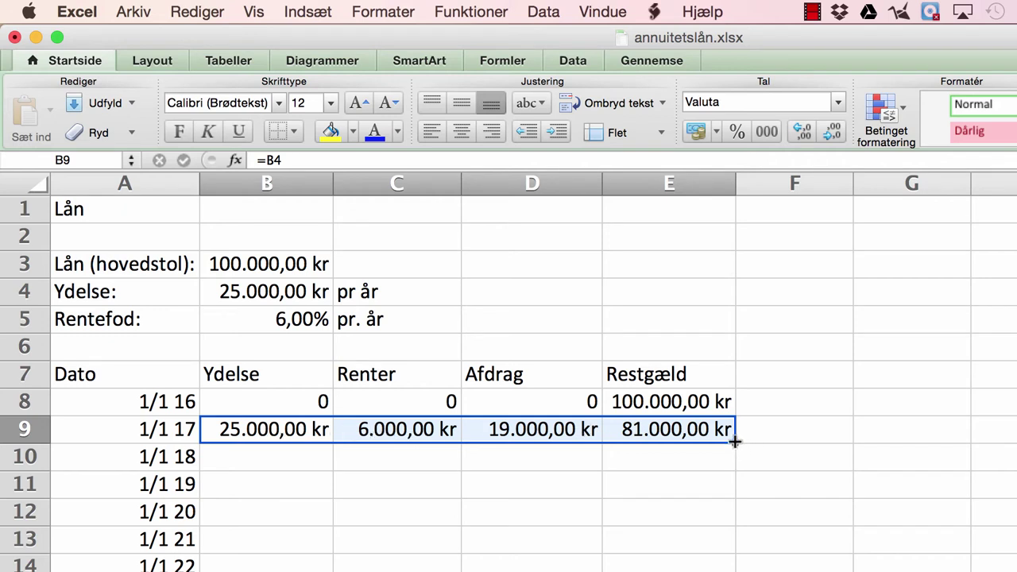
drag(735, 442, 736, 464)
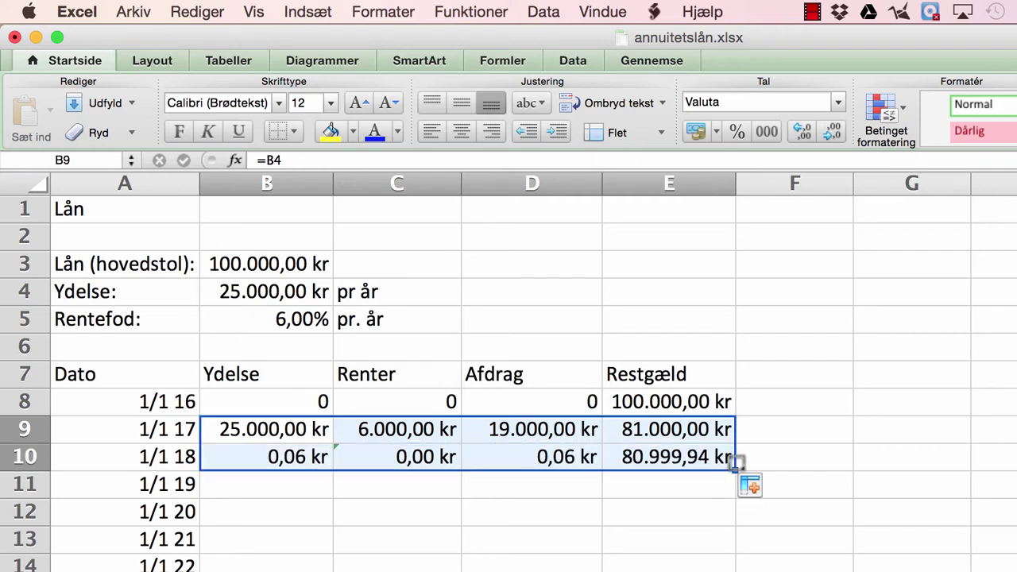
- Change B9's payment formula to the absolute reference =$B$4, still showing 25.000,00 kr
click(266, 455)
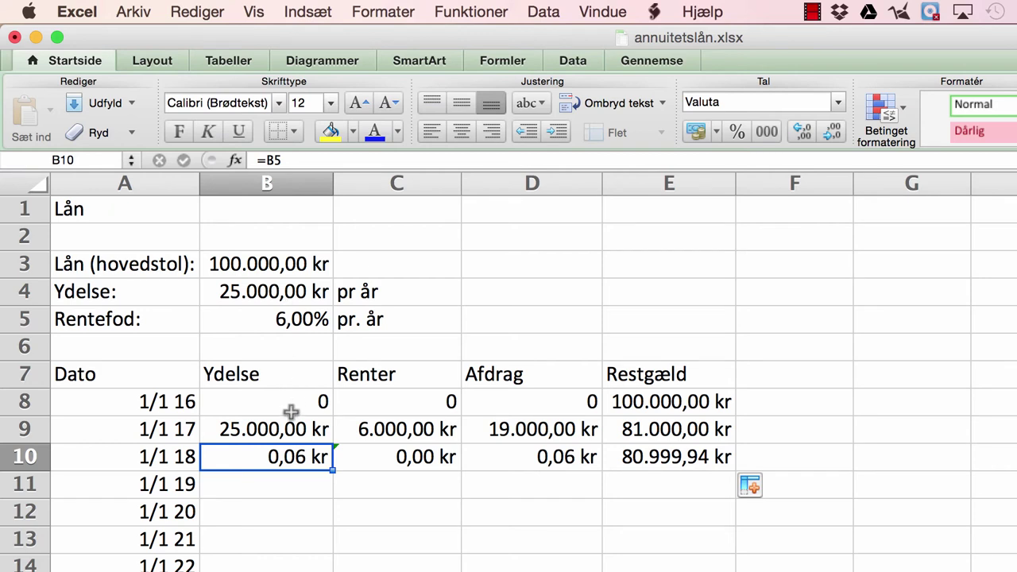
click(267, 429)
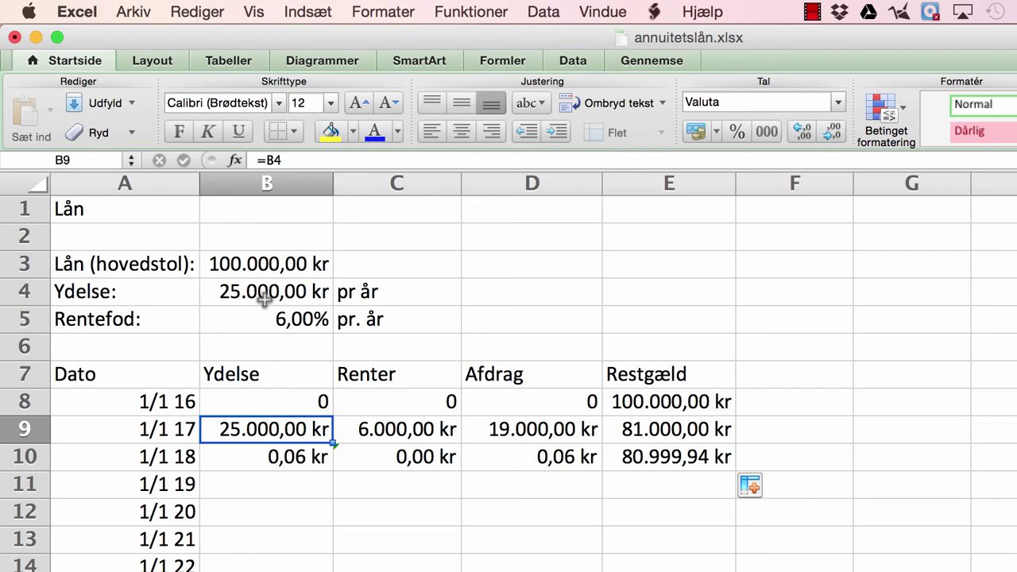
click(267, 160)
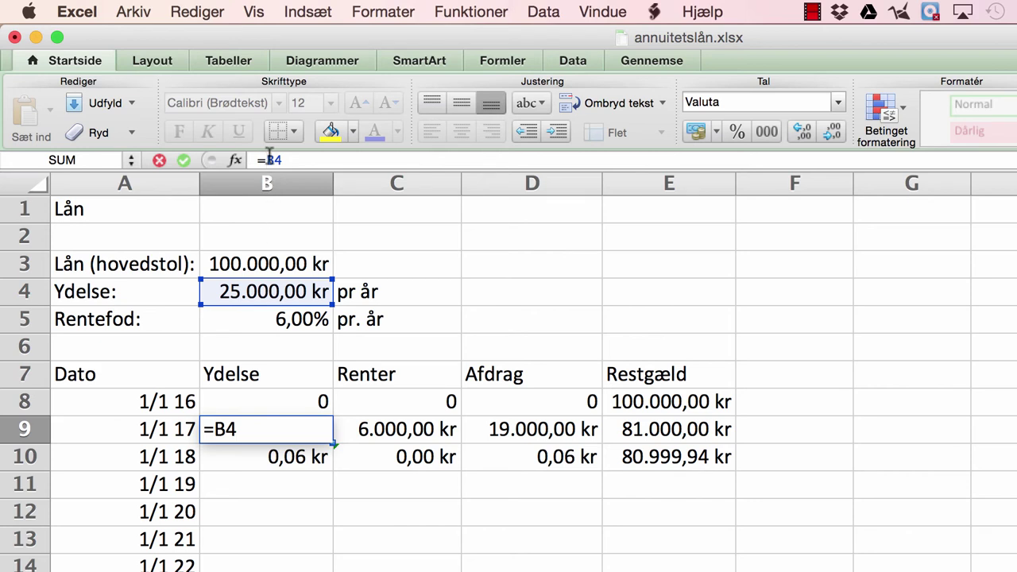
text($)
click(283, 160)
text($)
key(Return)
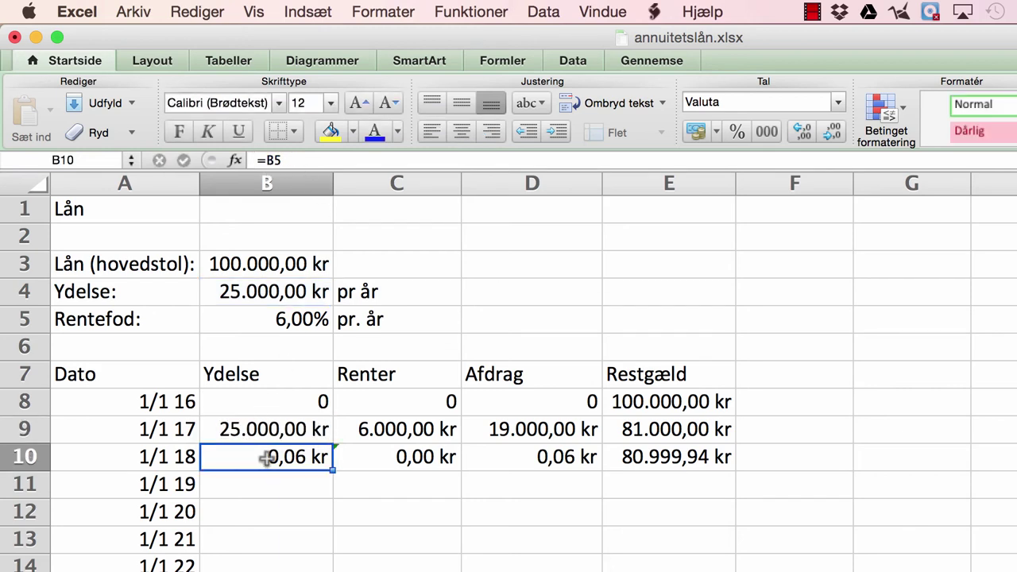
drag(267, 456, 655, 451)
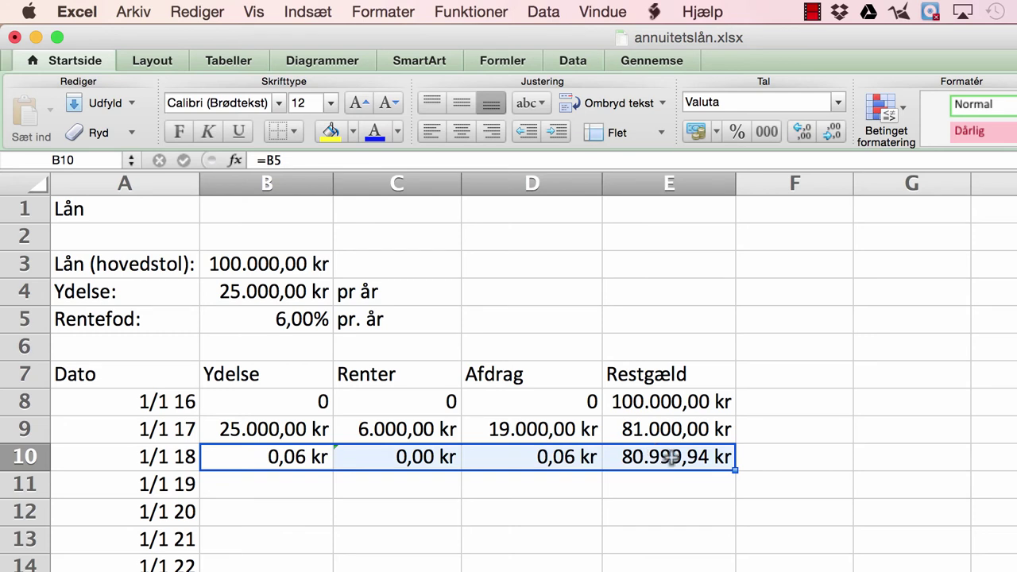
- Clear the wrongly copied values from B10:E10 with Ryd indhold
right_click(675, 466)
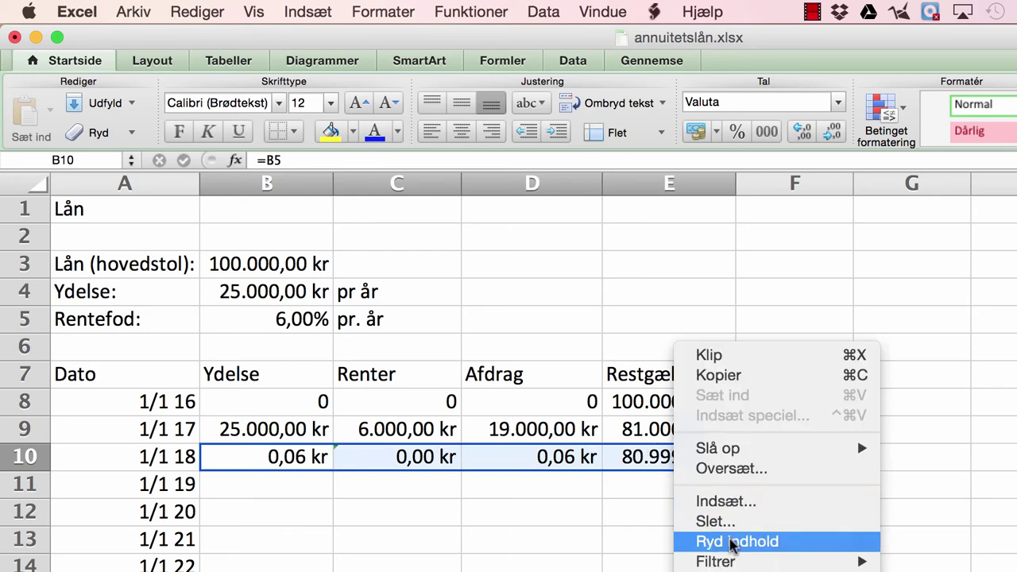
click(704, 540)
click(277, 500)
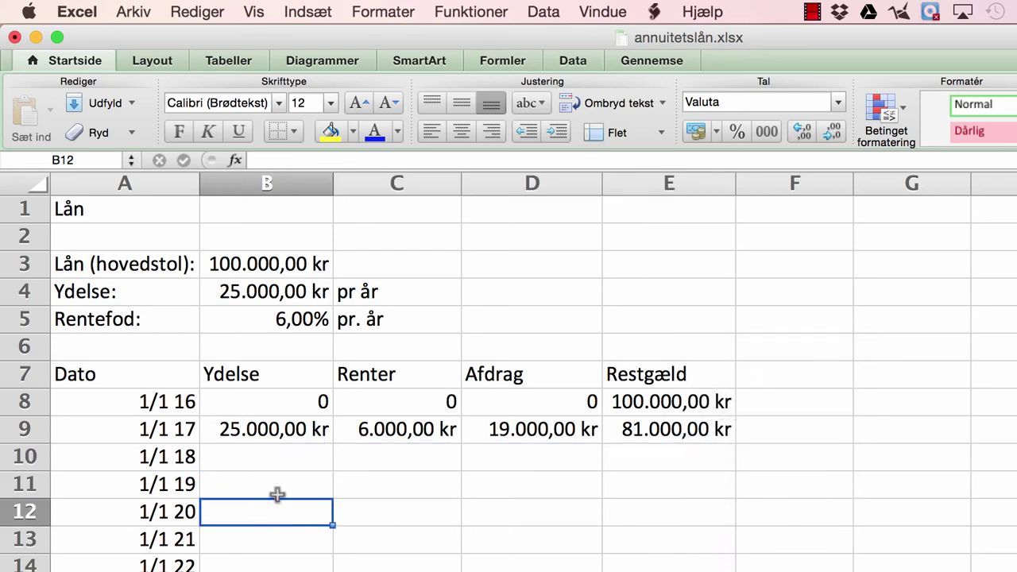
click(262, 429)
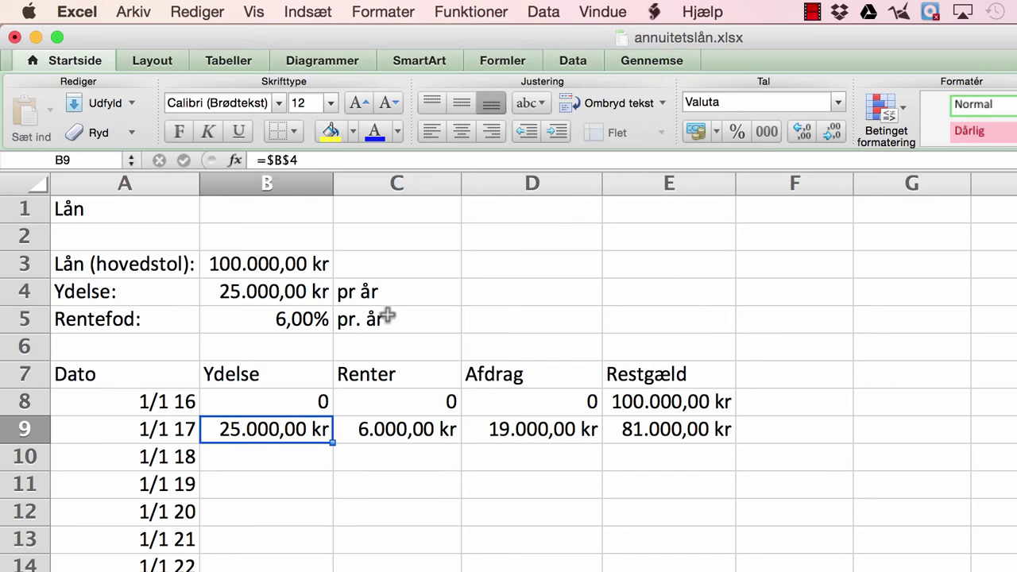
- Lock the rate in C9's interest formula as =$B$5*E8, still 6.000,00 kr
click(401, 429)
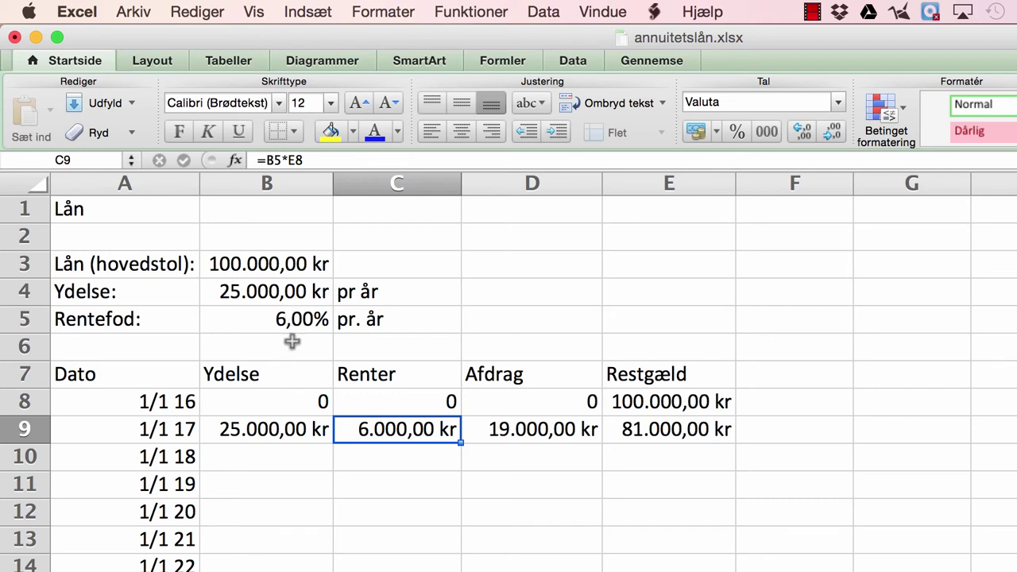
click(270, 159)
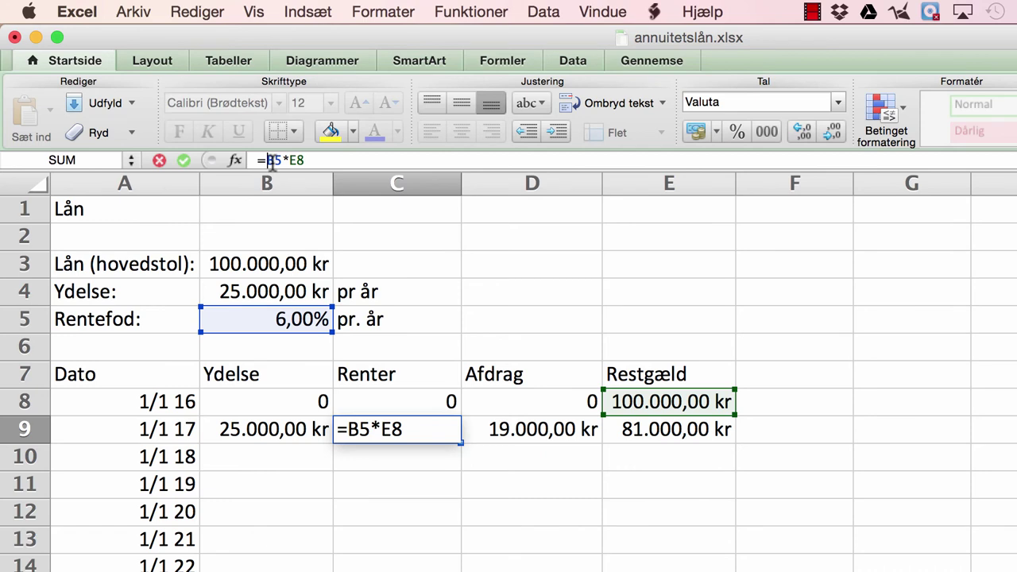
text($B$)
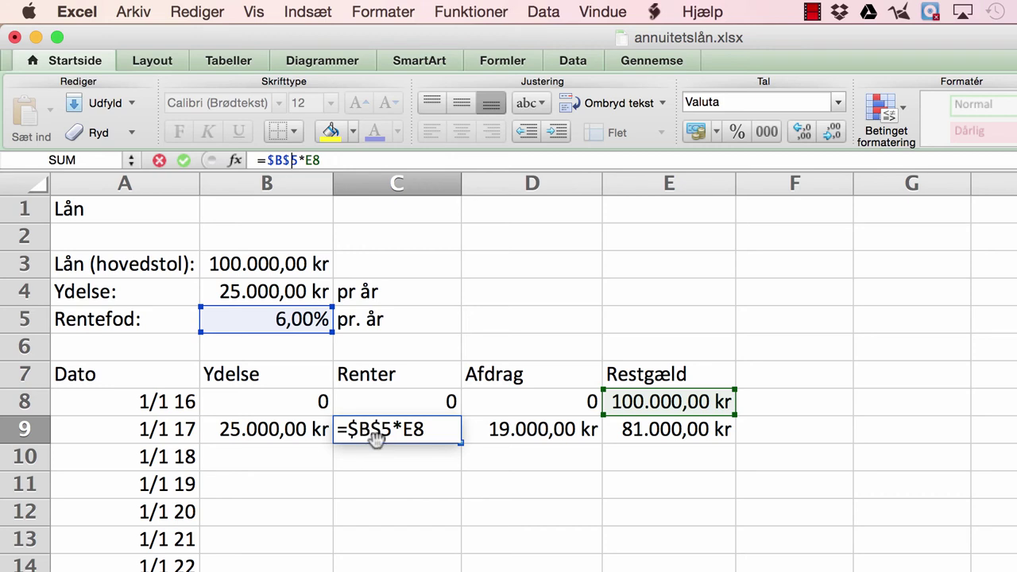
key(Return)
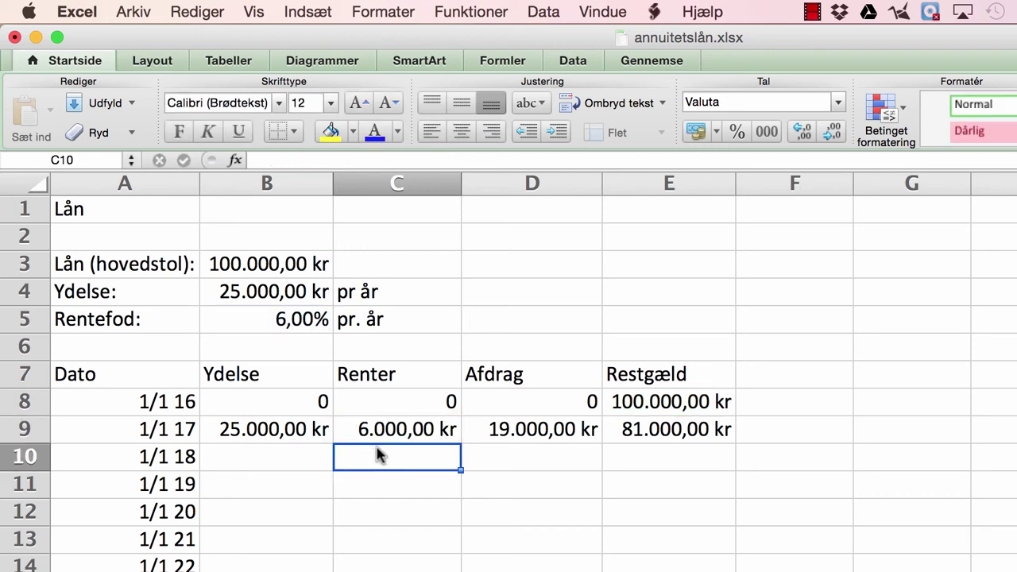
- Fill the B9:E9 formulas down through row 14, Restgæld falling to -32.531,05 kr
click(529, 429)
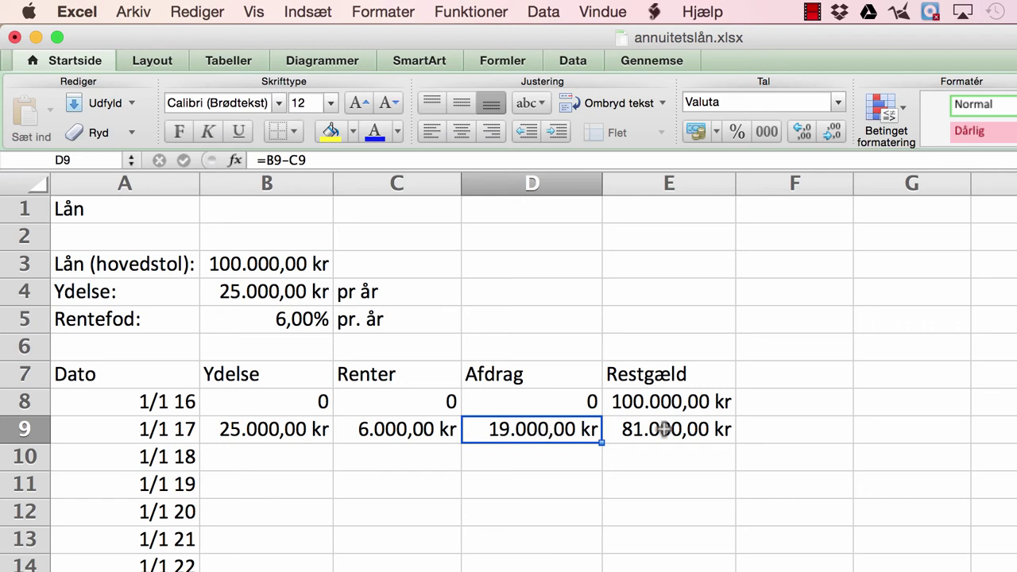
drag(238, 429, 681, 424)
drag(736, 441, 726, 564)
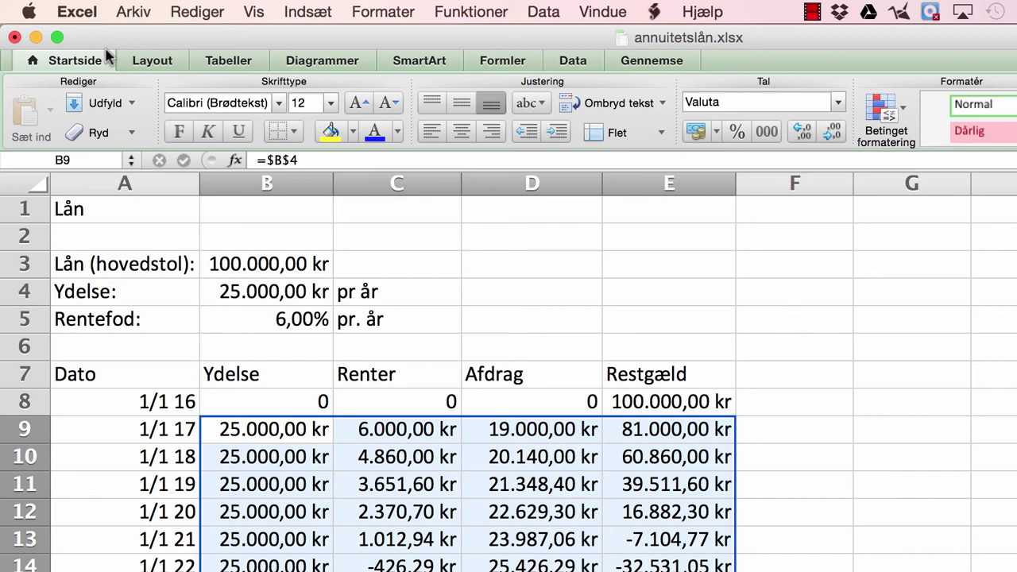
- Hide the ribbon via Vis > Bånd to show more rows
click(255, 11)
click(272, 93)
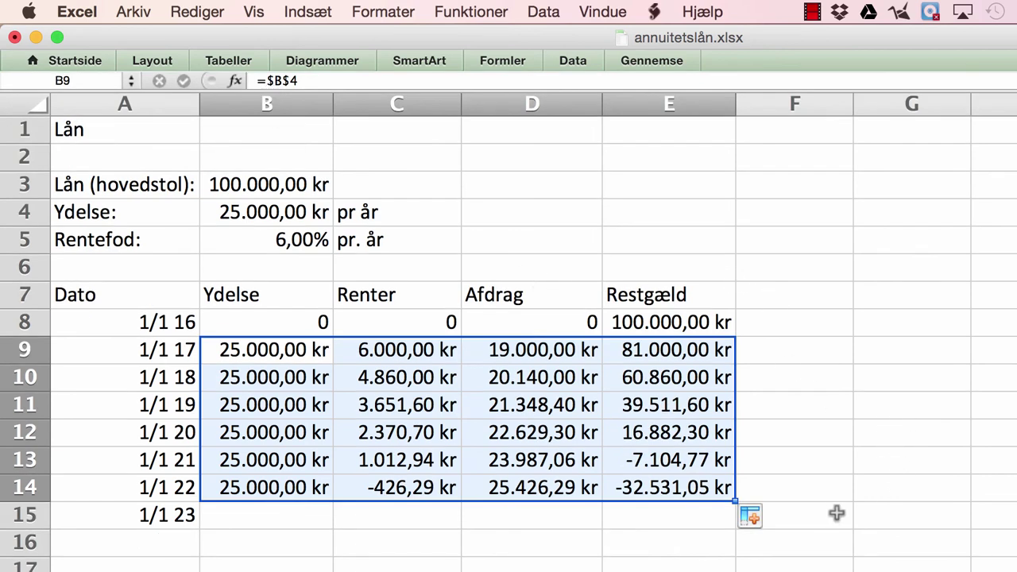
click(891, 517)
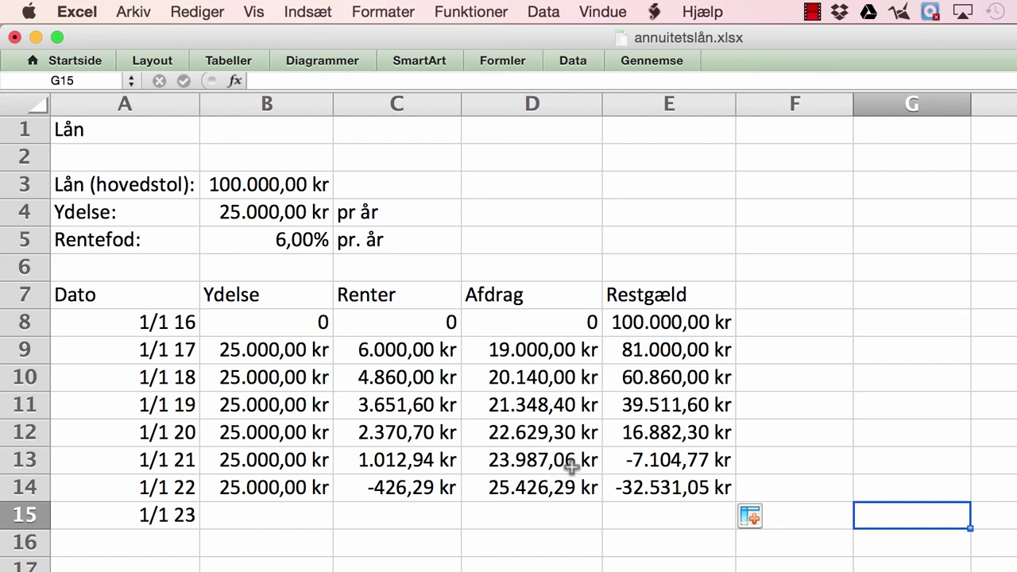
click(236, 486)
drag(120, 487, 692, 515)
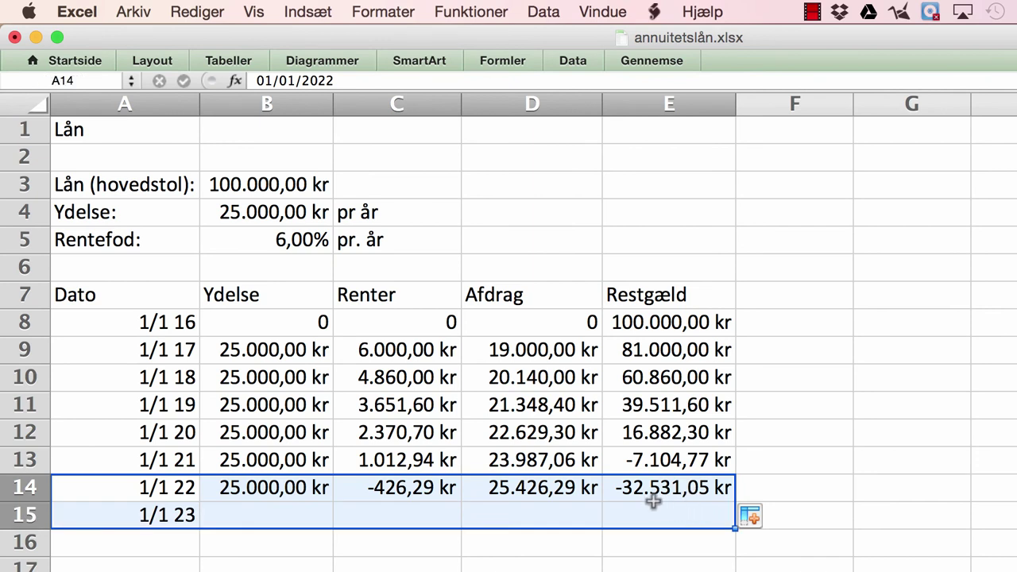
right_click(656, 493)
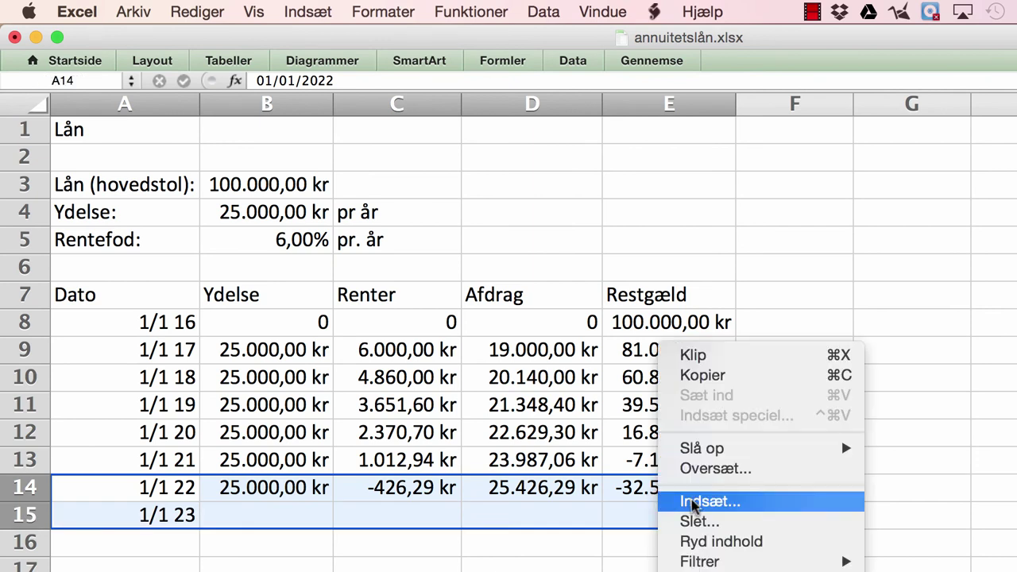
click(723, 541)
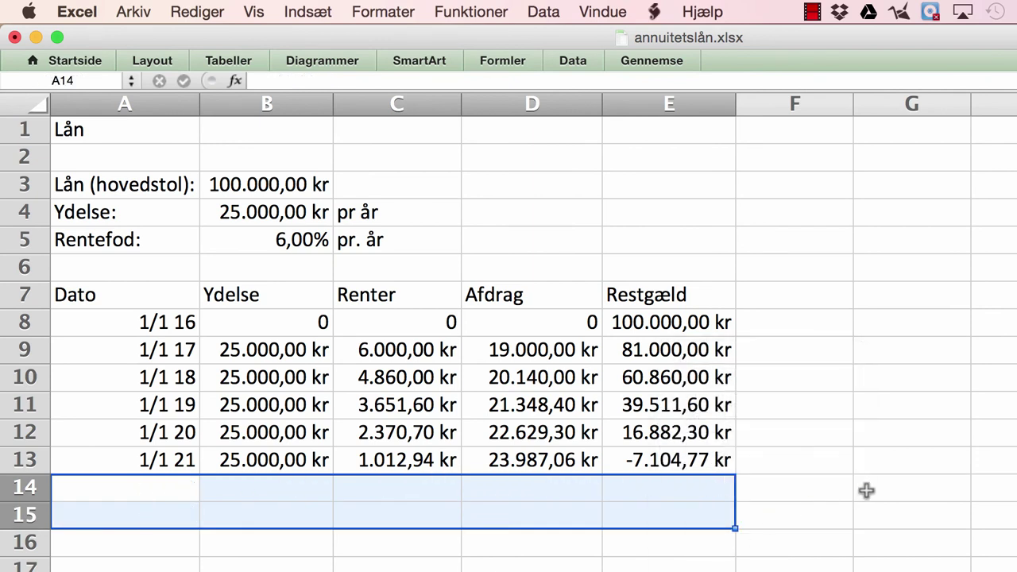
click(944, 492)
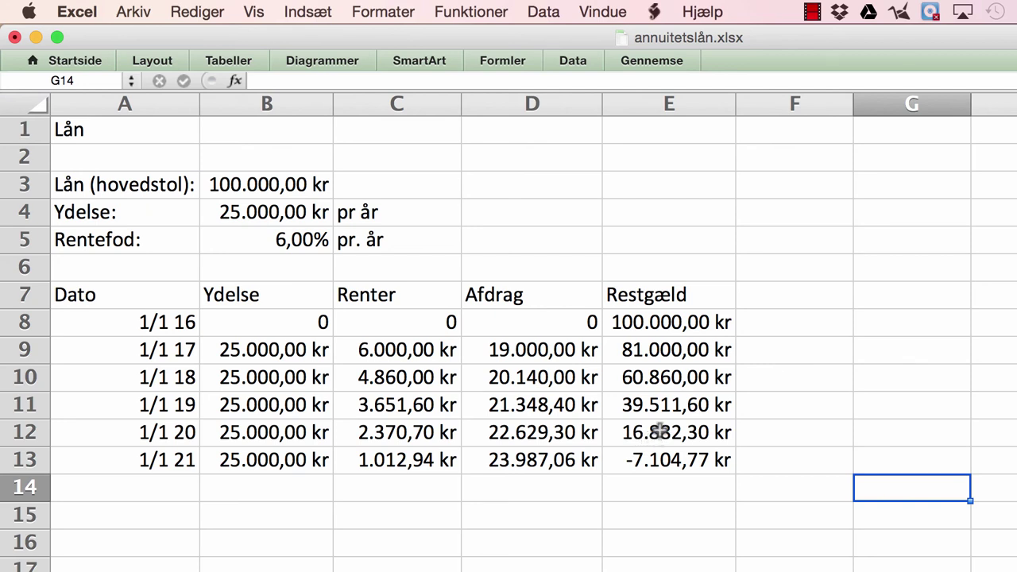
- Set the final payment in B13 to =E12+C13, 17.895,23 kr, bringing Restgæld to 0,00 kr
click(262, 463)
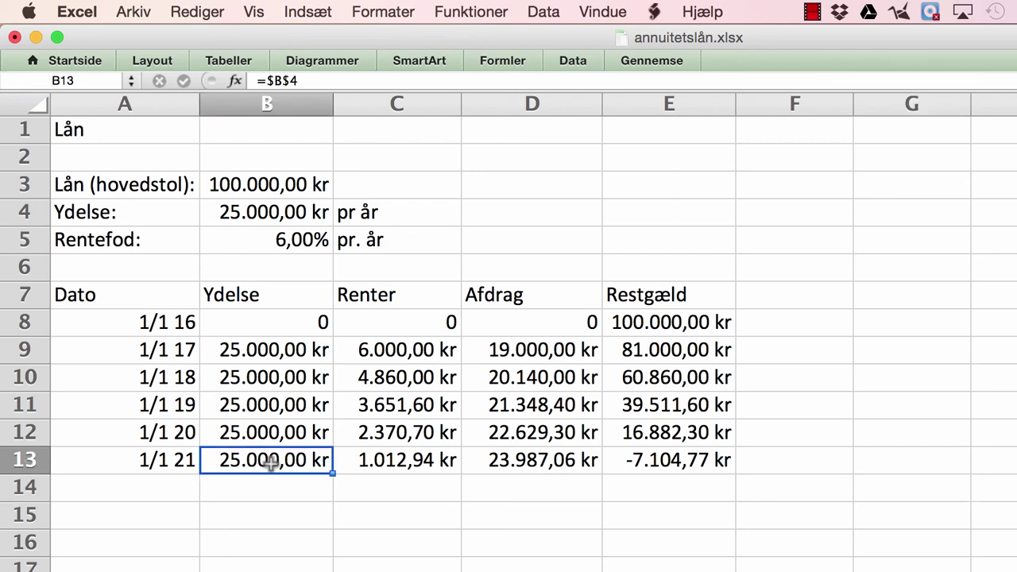
text(=)
click(628, 459)
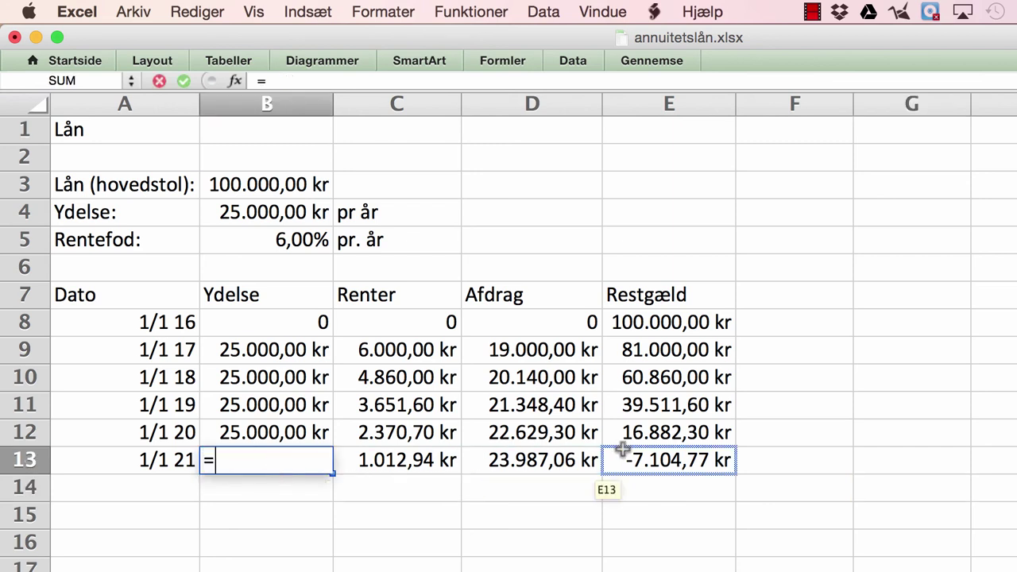
click(659, 433)
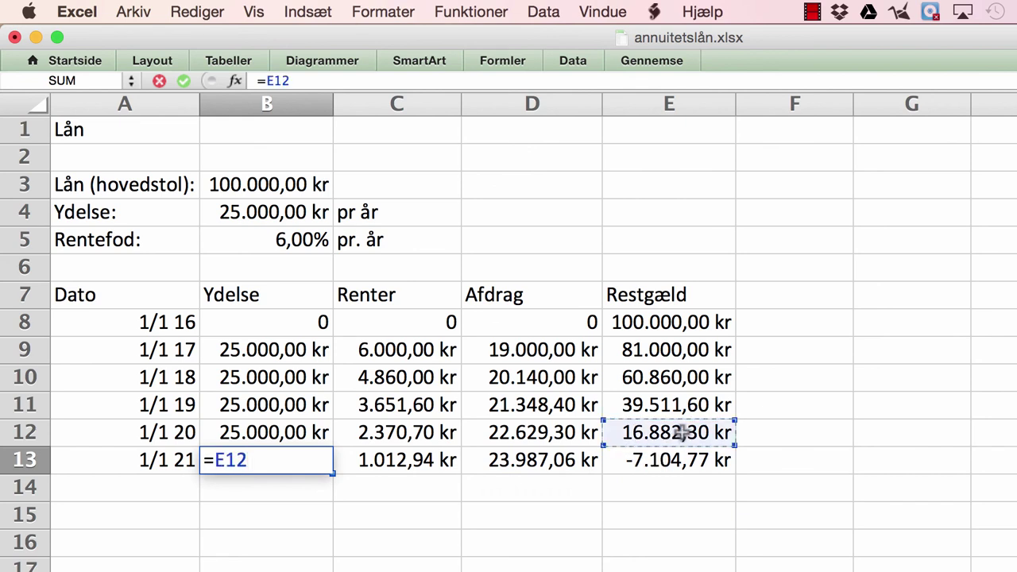
text(+)
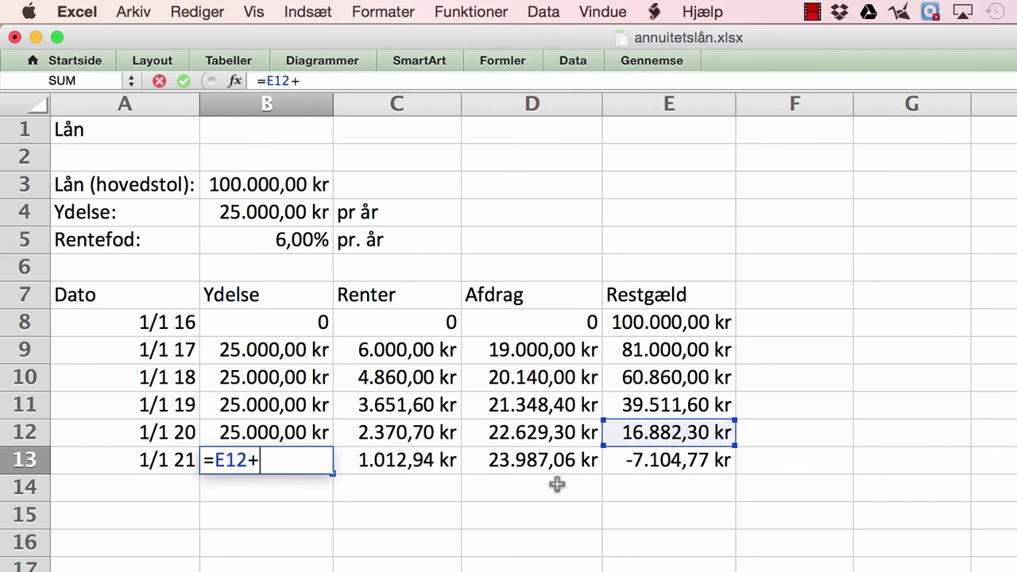
click(397, 459)
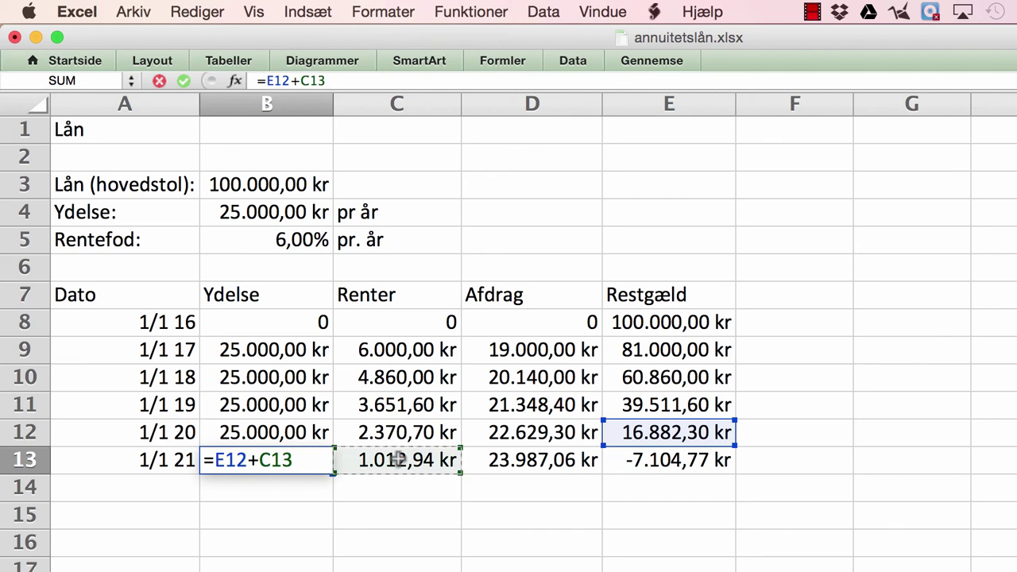
key(Return)
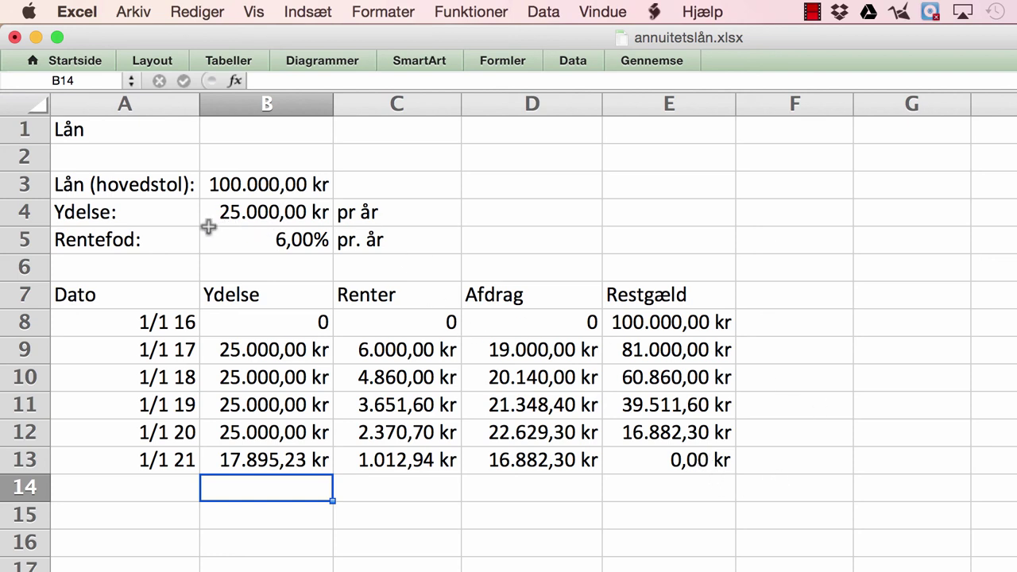
drag(79, 295, 707, 294)
- Restore the ribbon and make header row 7 bold with a double bottom border
click(254, 11)
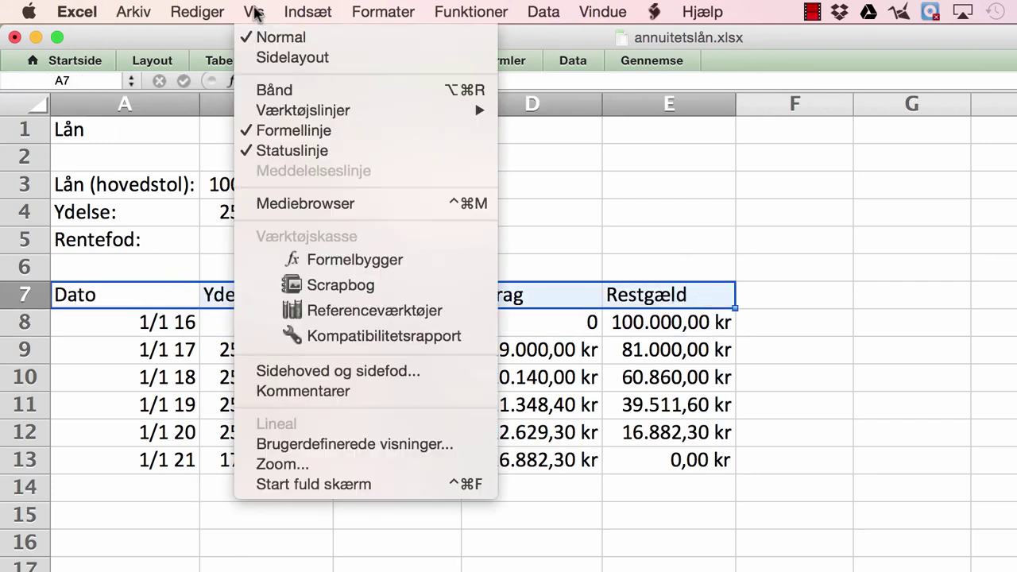
click(288, 93)
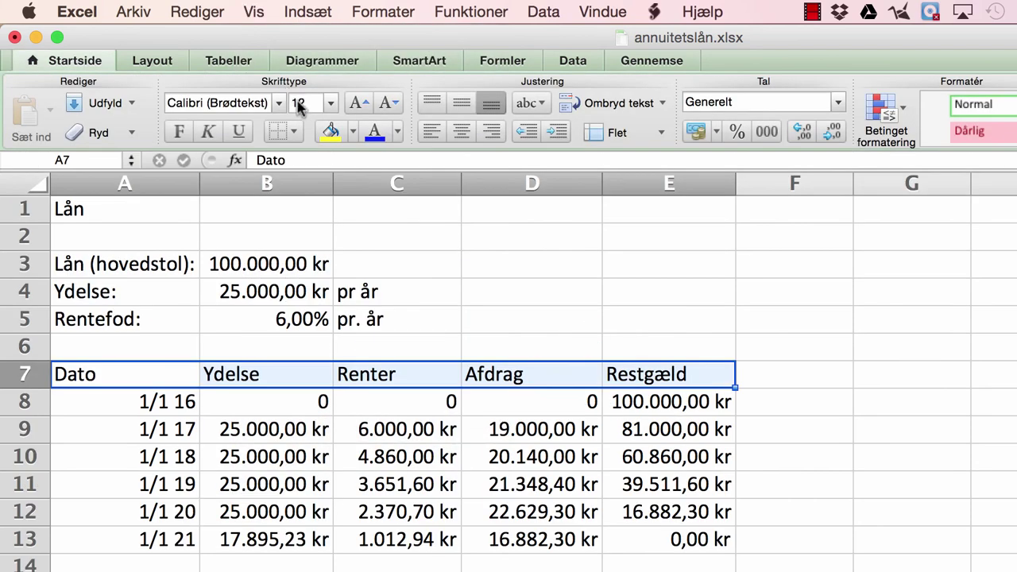
click(180, 133)
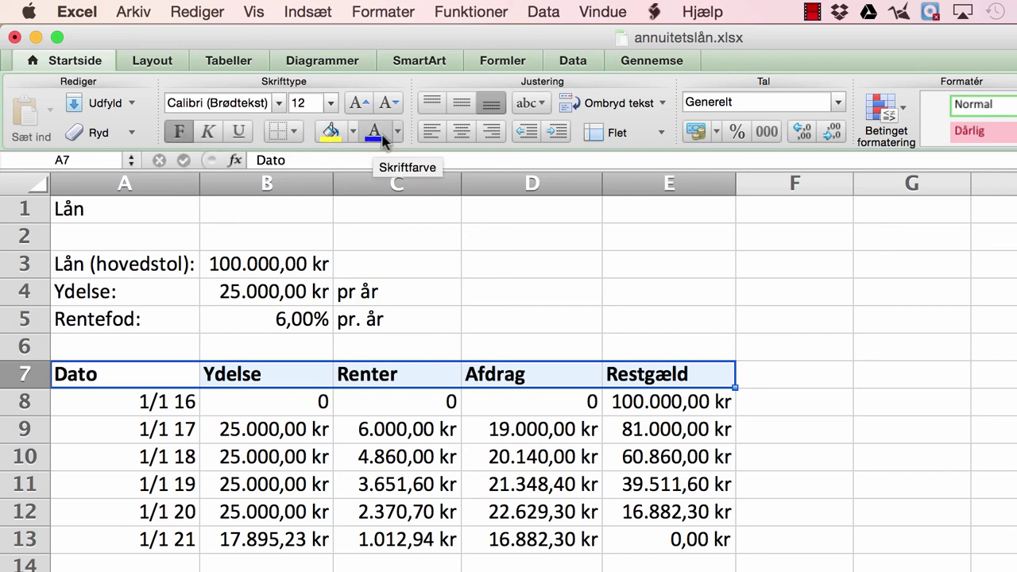
click(288, 133)
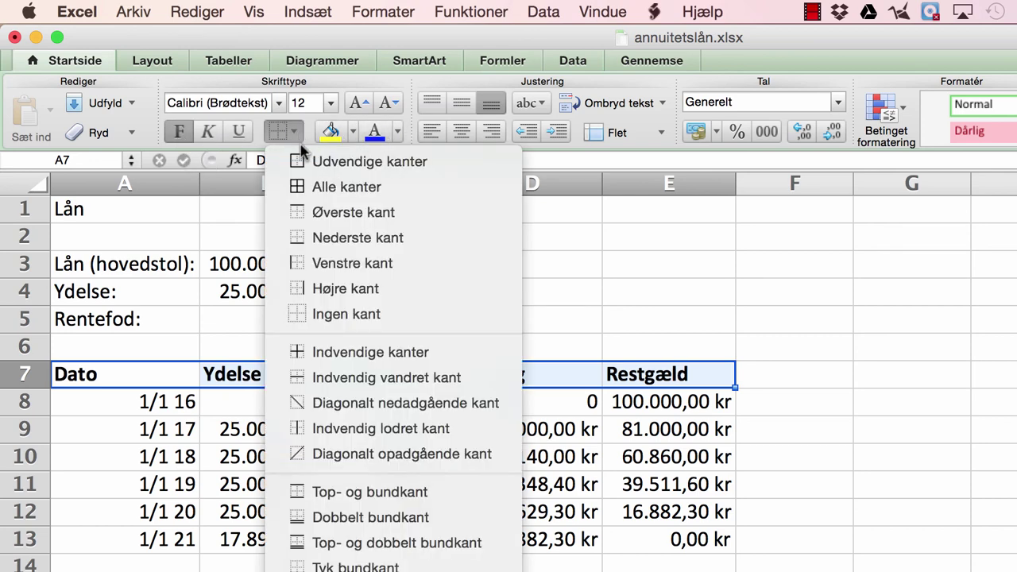
click(347, 517)
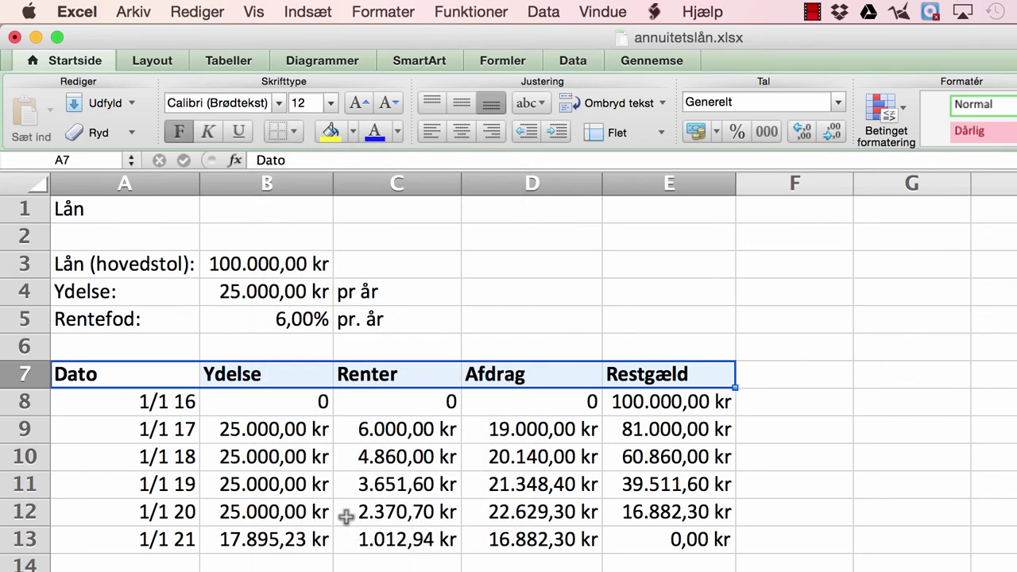
click(823, 421)
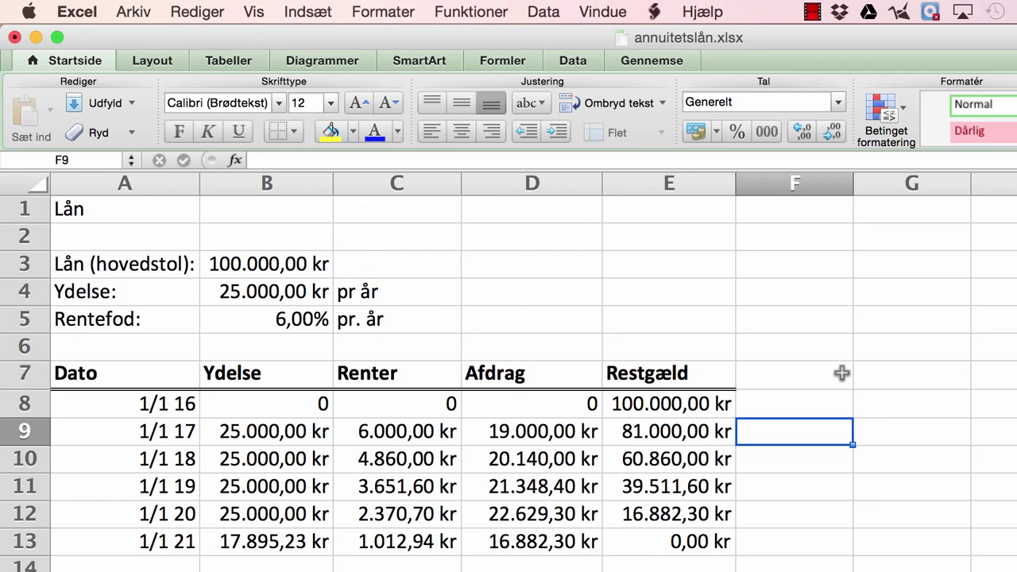
- Hide the ribbon, label cell A14 'I alt betalt:', and select the payments B8:B13
click(256, 13)
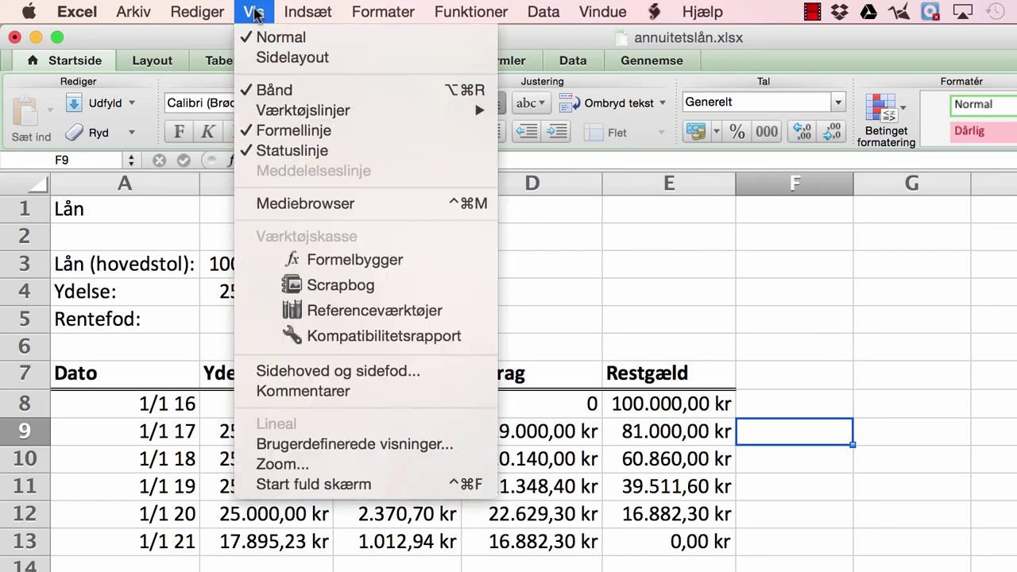
click(267, 89)
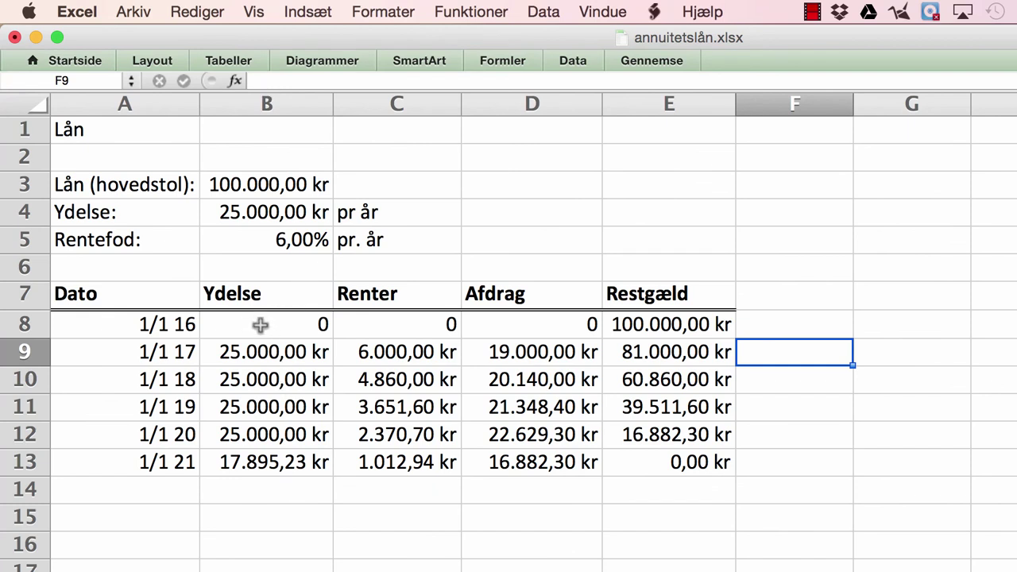
click(127, 488)
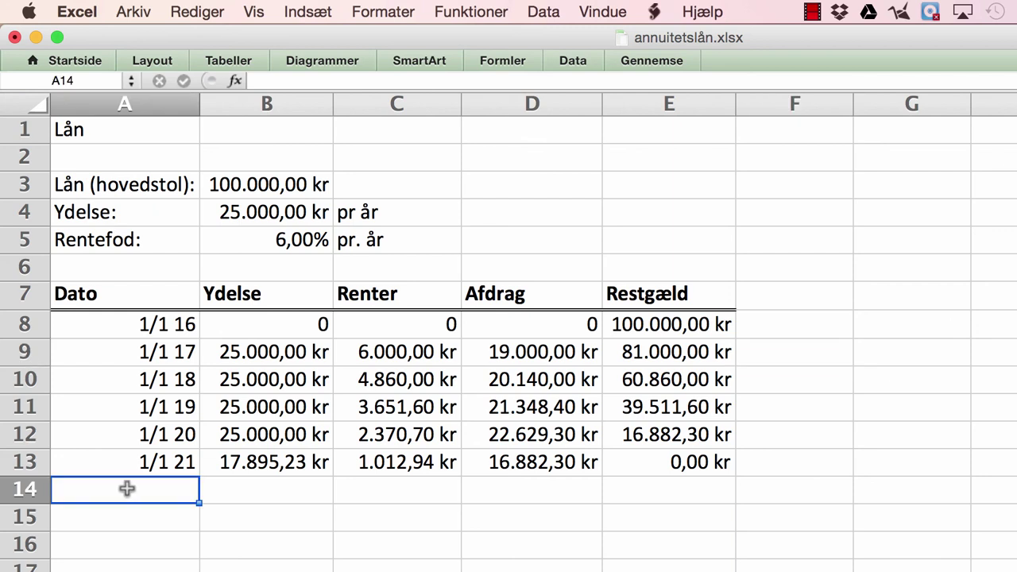
text(I al)
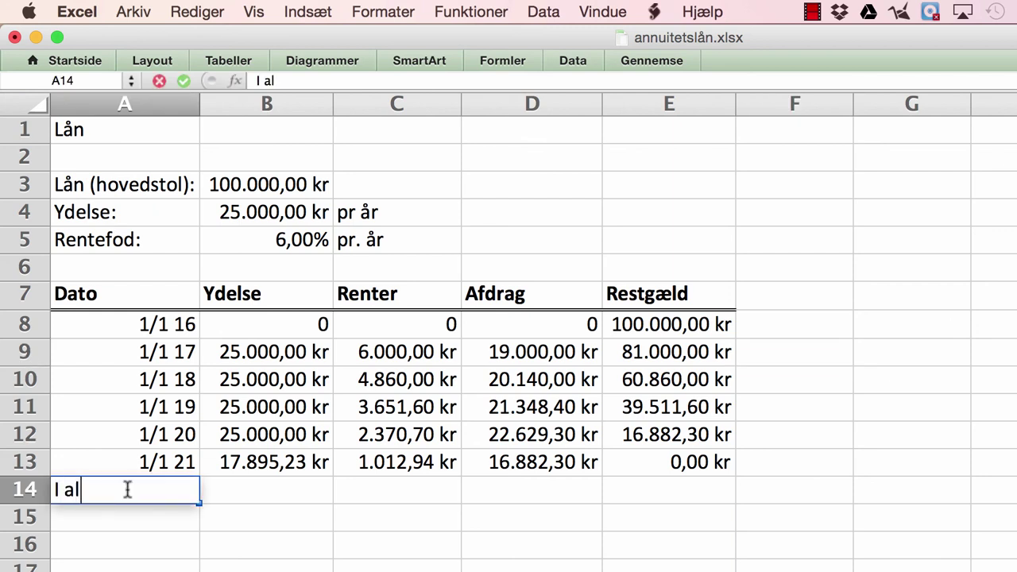
text(t be)
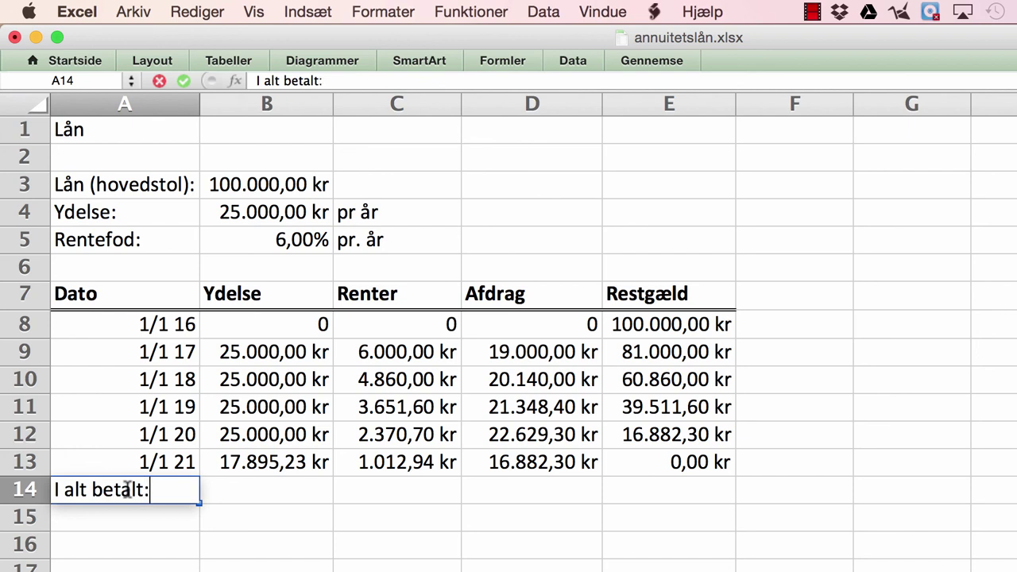
text(talt:)
key(Return)
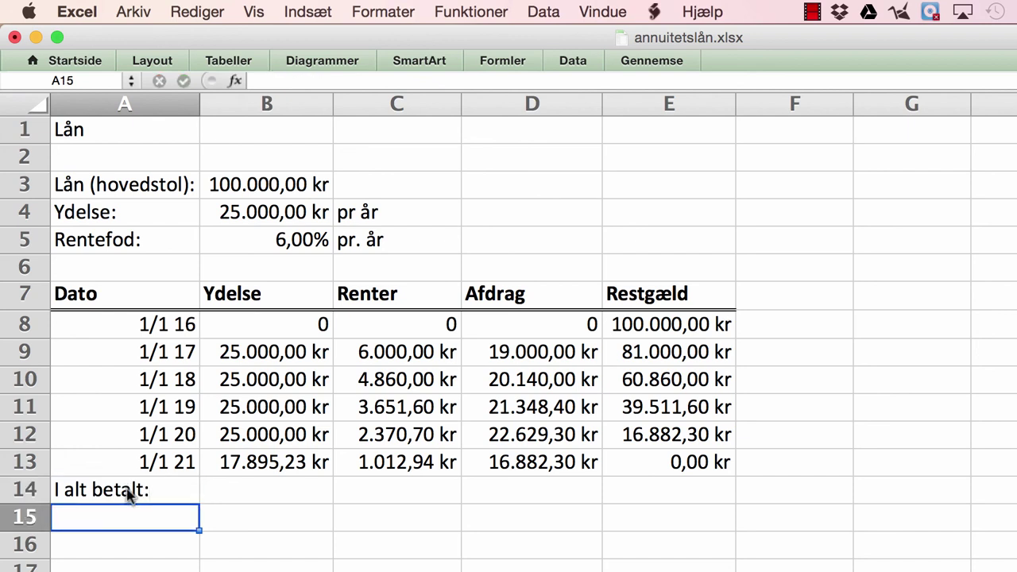
click(275, 486)
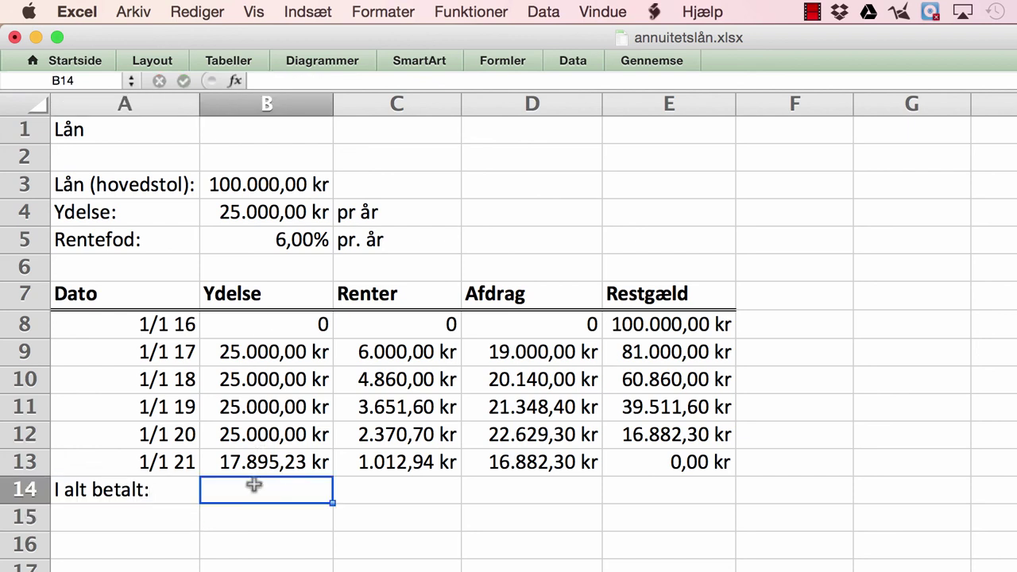
drag(271, 323, 280, 467)
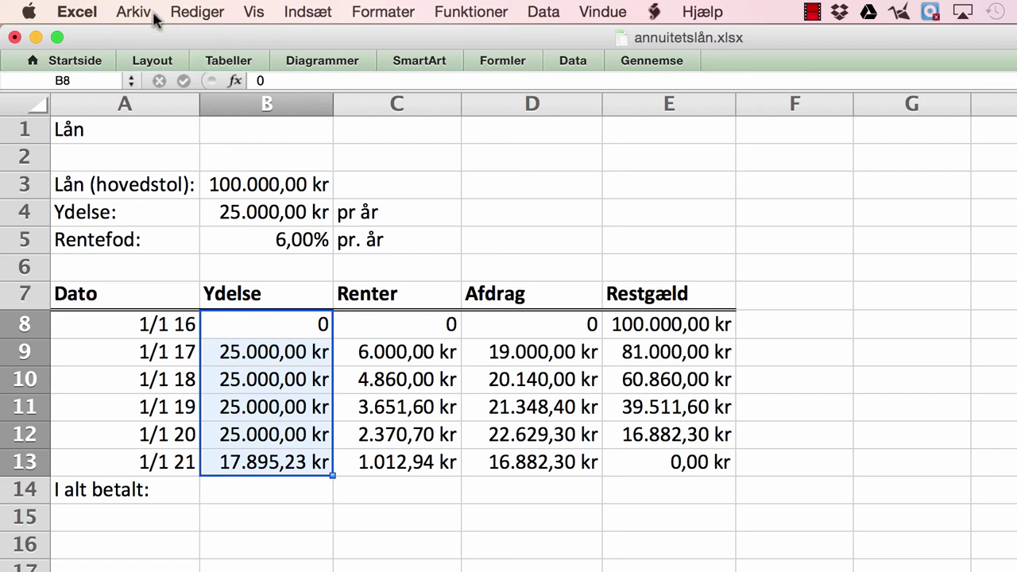
- Show the Standard toolbar and AutoSum B8:B13 into B14, giving 117.895,23 kr
click(252, 12)
mouse_move(301, 106)
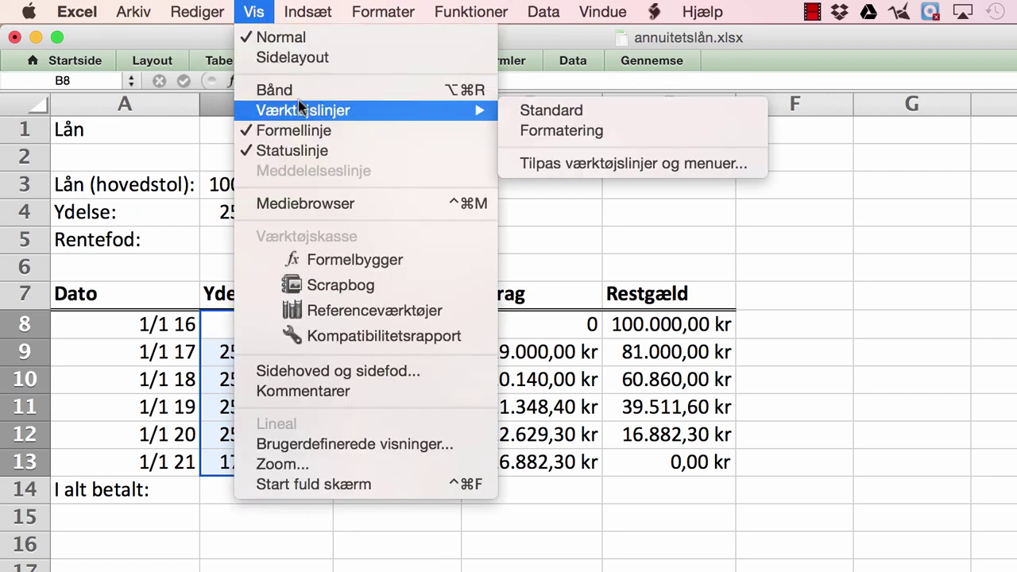
click(578, 115)
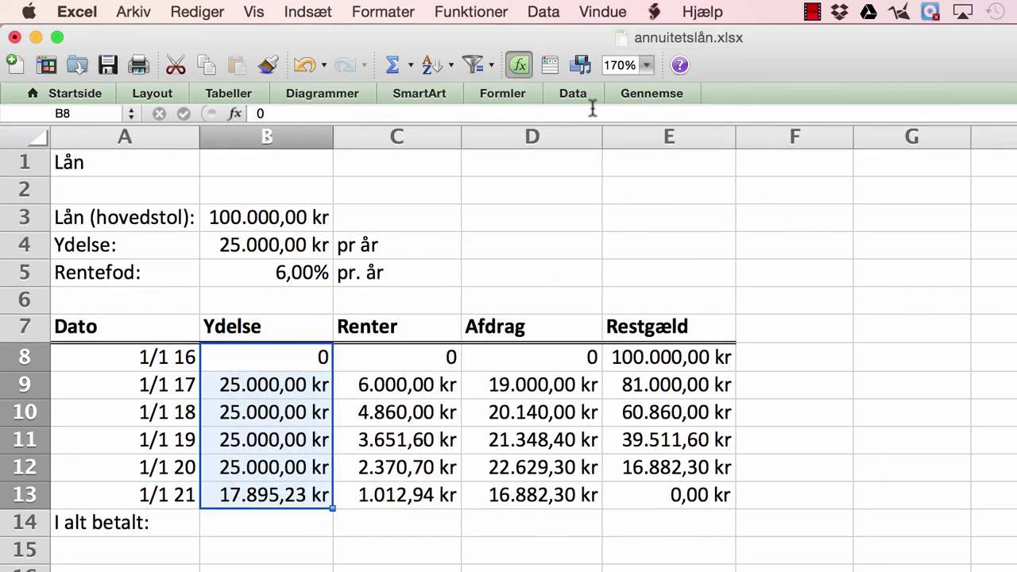
click(392, 68)
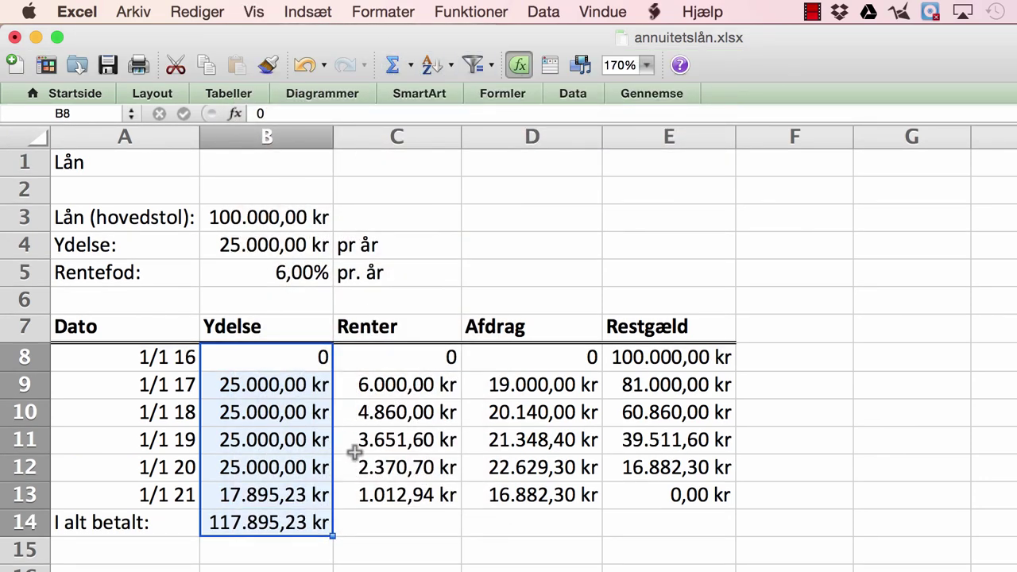
- Select the total row A14:B14, then deselect by clicking an empty cell away from the table
click(294, 544)
drag(75, 532, 314, 527)
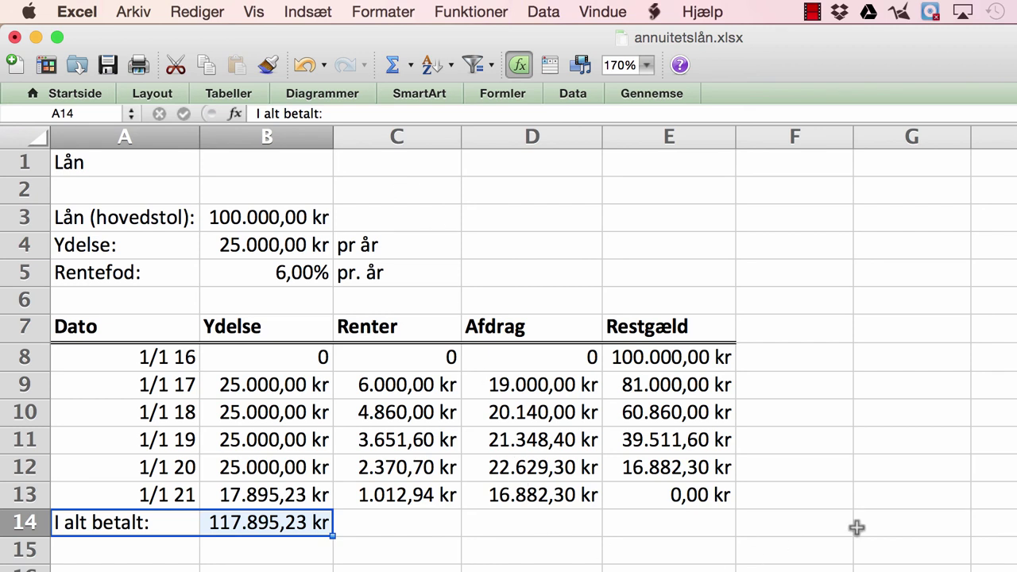
click(906, 524)
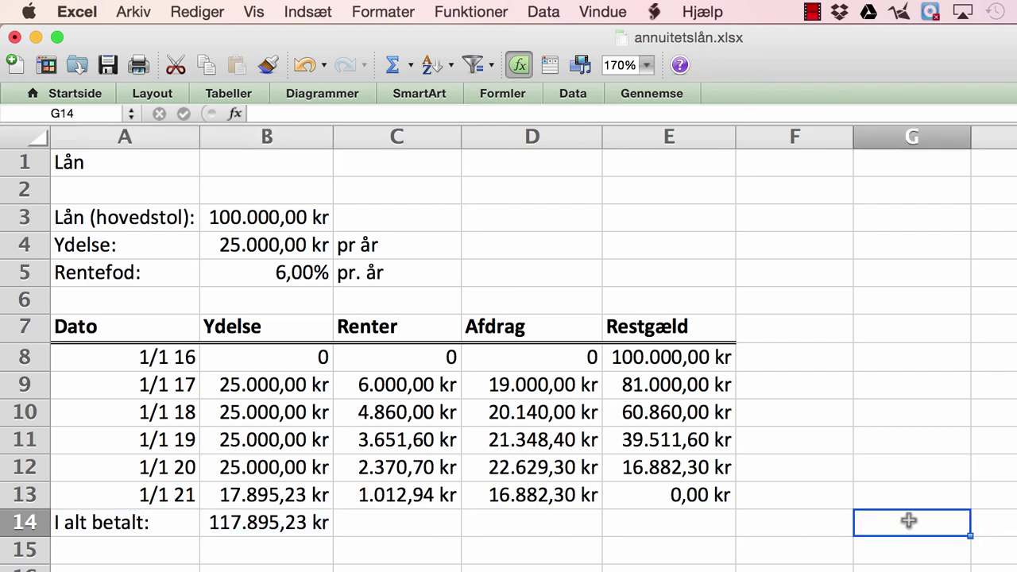